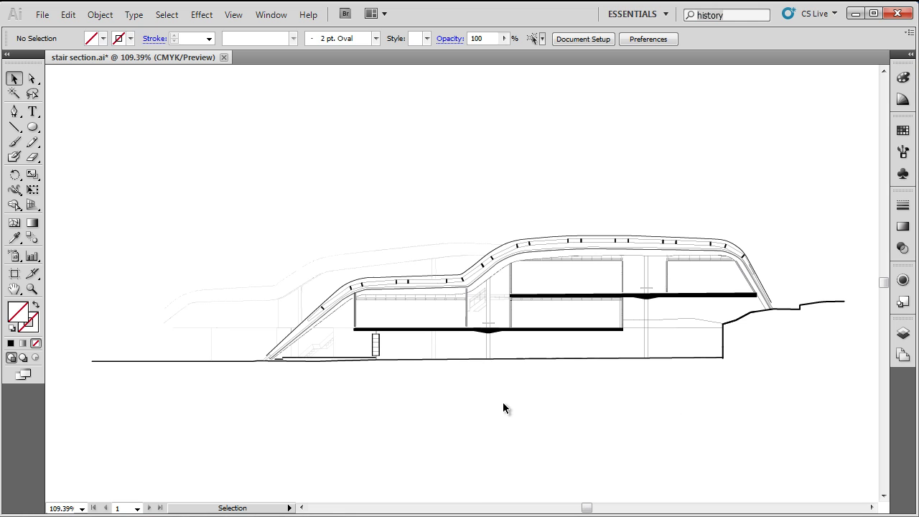
Zoom out to find the stained paper texture image and select it
{"action": "scroll", "coordinate": [480, 362], "scroll_direction": "down", "scroll_amount": 2}
{"action": "scroll", "coordinate": [483, 304], "scroll_direction": "down", "scroll_amount": 5}
{"action": "scroll", "coordinate": [544, 392], "scroll_direction": "up", "scroll_amount": 3}
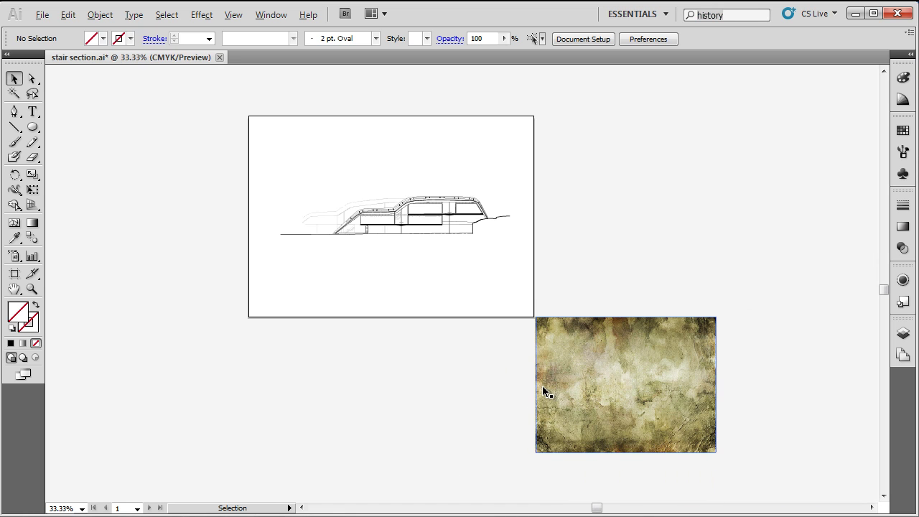
{"action": "scroll", "coordinate": [562, 407], "scroll_direction": "up", "scroll_amount": 1}
{"action": "scroll", "coordinate": [684, 431], "scroll_direction": "up", "scroll_amount": 3}
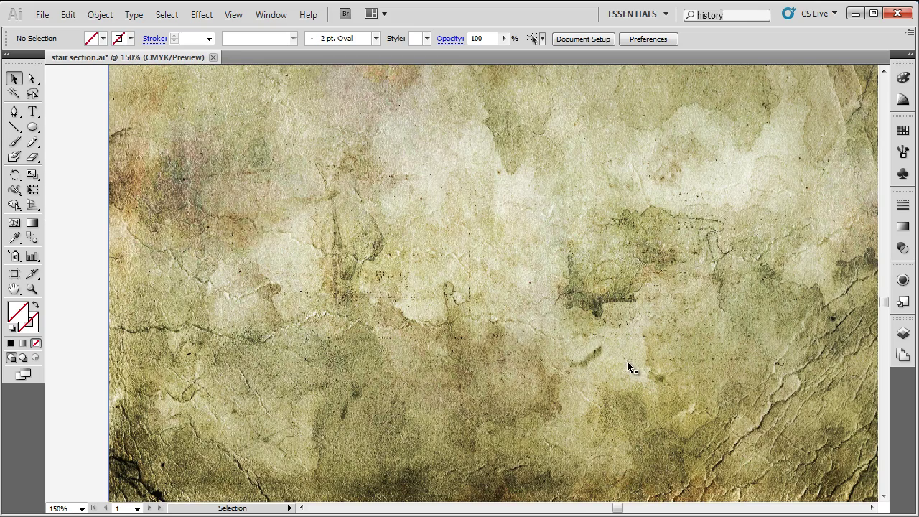
{"action": "scroll", "coordinate": [459, 363], "scroll_direction": "down", "scroll_amount": 1}
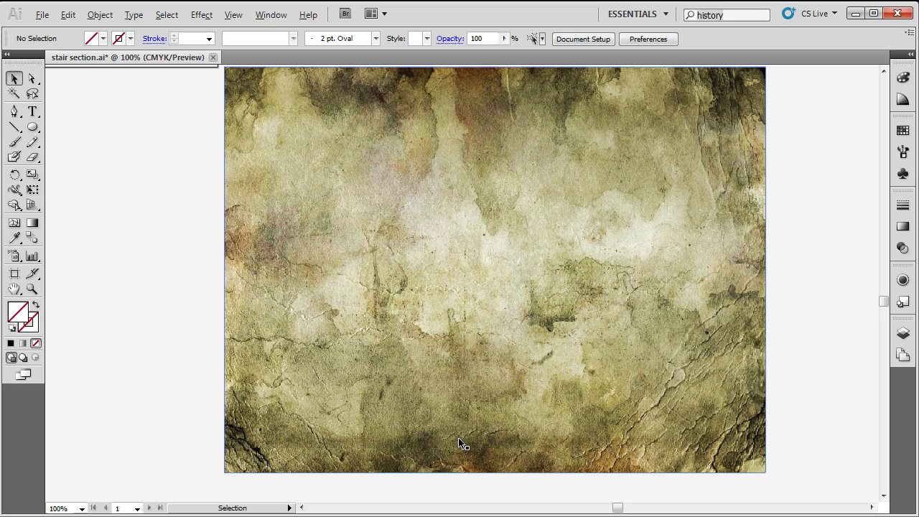
{"action": "scroll", "coordinate": [252, 438], "scroll_direction": "up", "scroll_amount": 3}
{"action": "scroll", "coordinate": [502, 404], "scroll_direction": "down", "scroll_amount": 4}
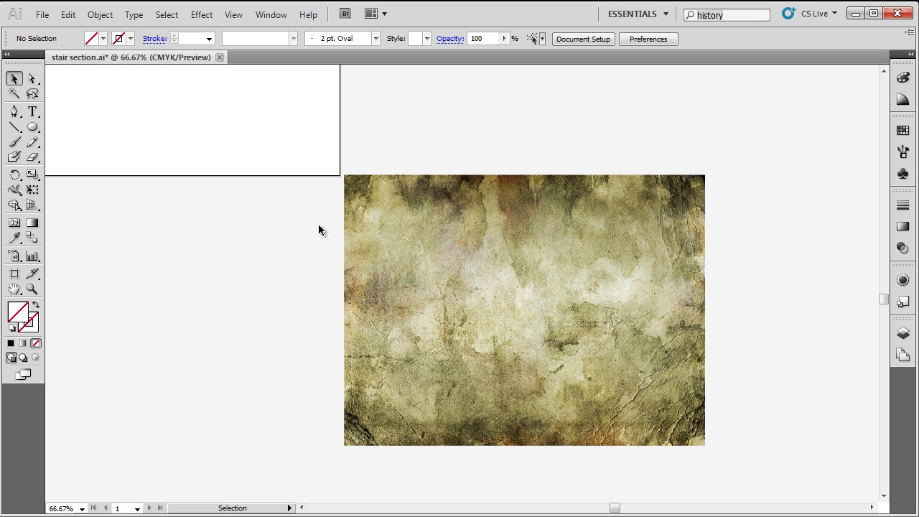
{"action": "right_click", "coordinate": [296, 210]}
{"action": "left_click", "coordinate": [271, 197]}
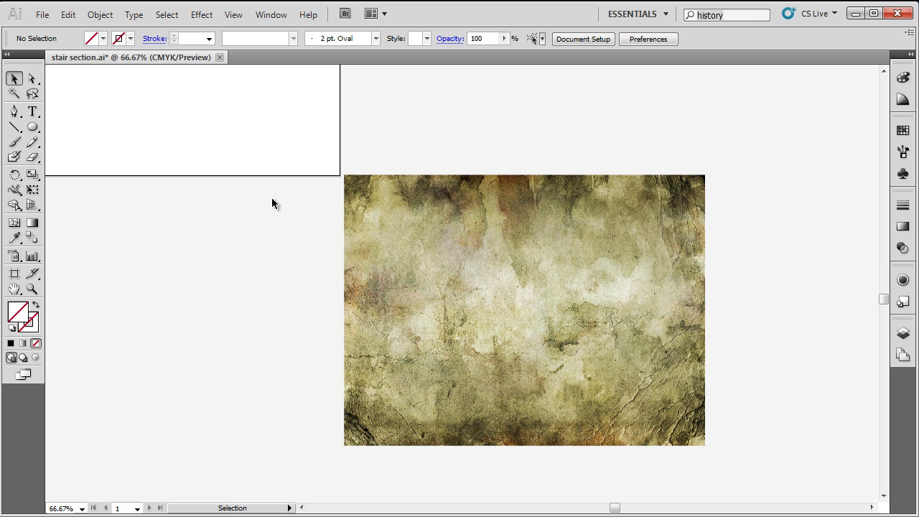
{"action": "left_click", "coordinate": [518, 309]}
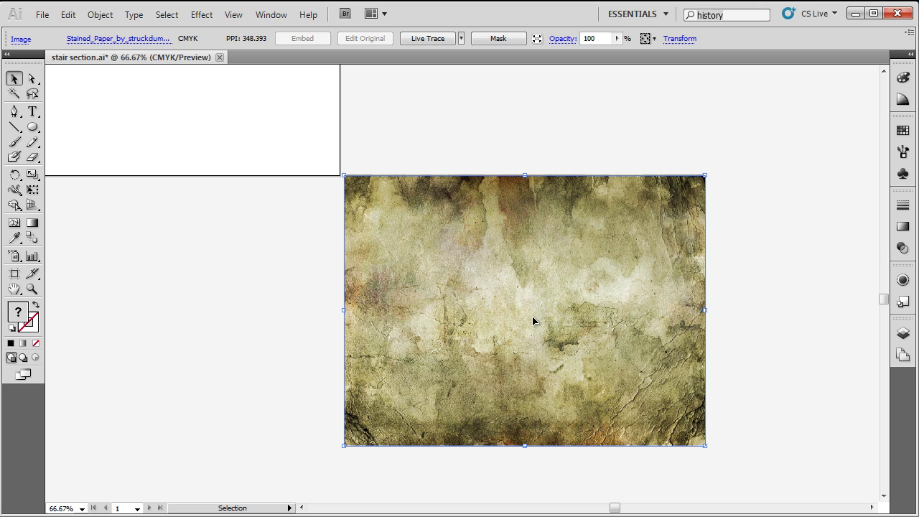
Bring the section drawing into view and drag the texture beneath it, with the Layers panel open
{"action": "left_click", "coordinate": [14, 289]}
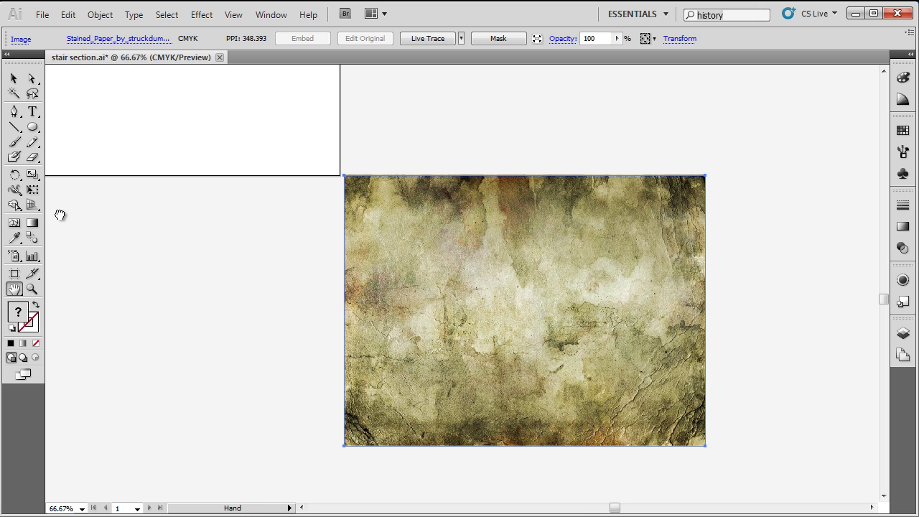
{"action": "left_click_drag", "start_coordinate": [59, 215], "coordinate": [304, 408]}
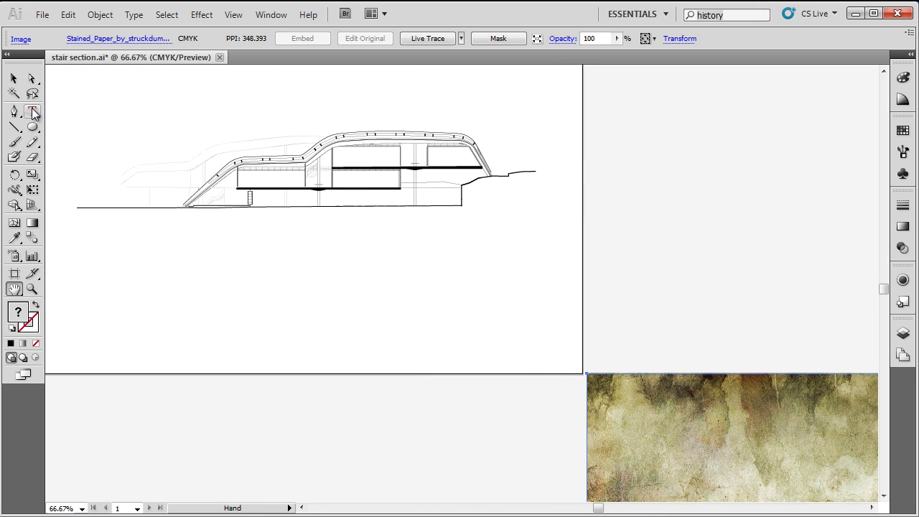
{"action": "left_click", "coordinate": [14, 79]}
{"action": "left_click_drag", "start_coordinate": [660, 395], "coordinate": [256, 252]}
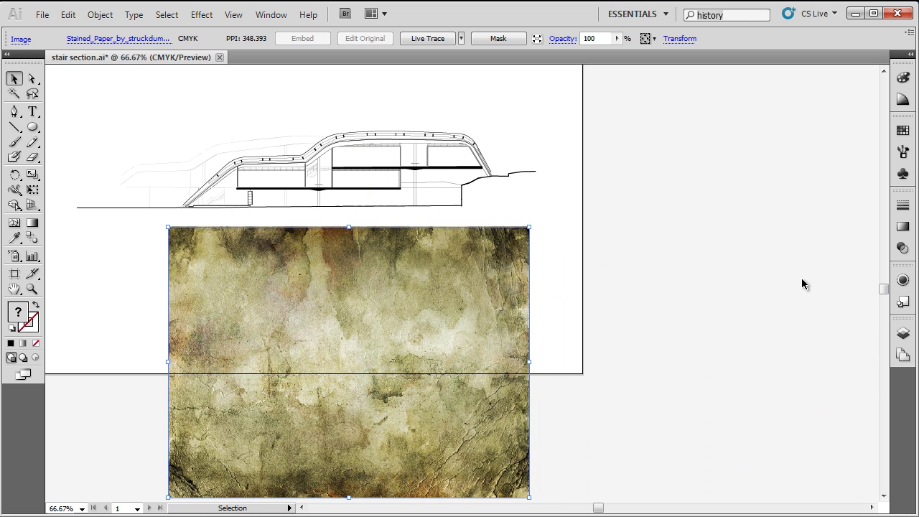
{"action": "left_click", "coordinate": [902, 332]}
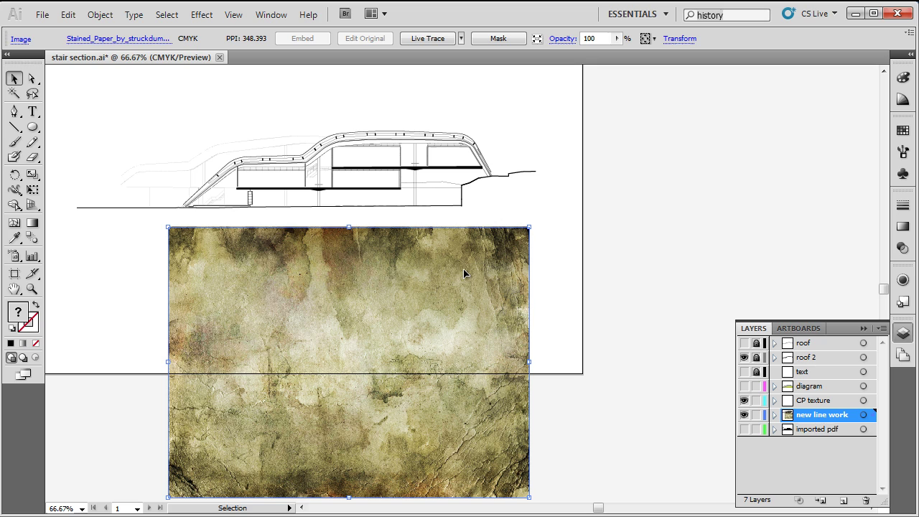
Cut the texture and paste it in front on the CP texture layer, over the building's lower part
{"action": "key", "text": "ctrl+x"}
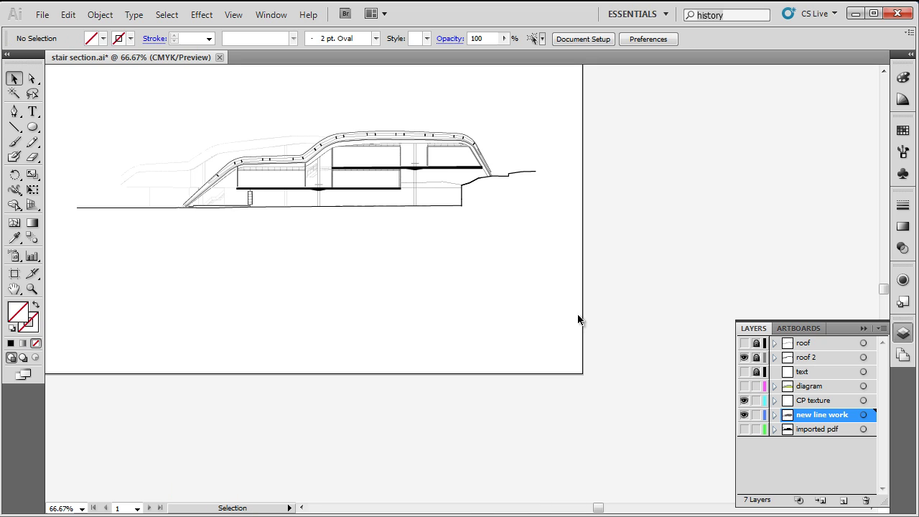
{"action": "left_click", "coordinate": [804, 402]}
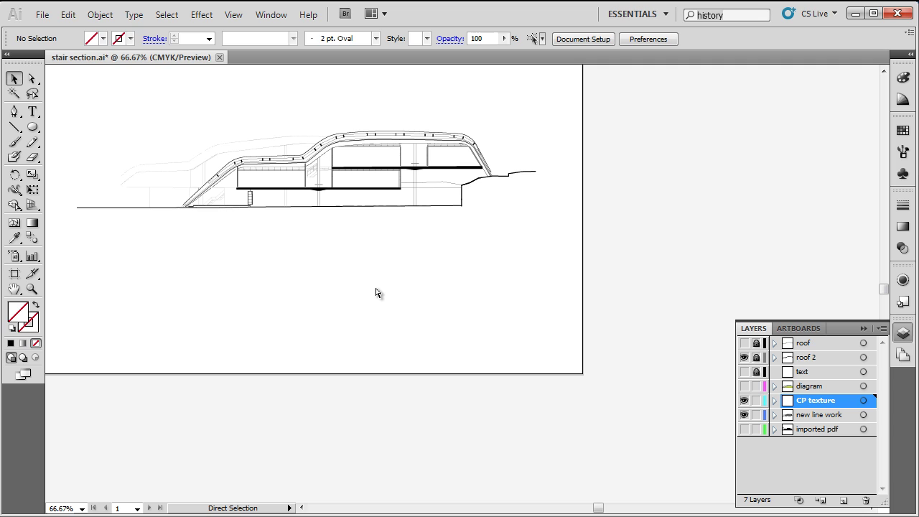
{"action": "key", "text": "ctrl+f"}
{"action": "key", "text": "v"}
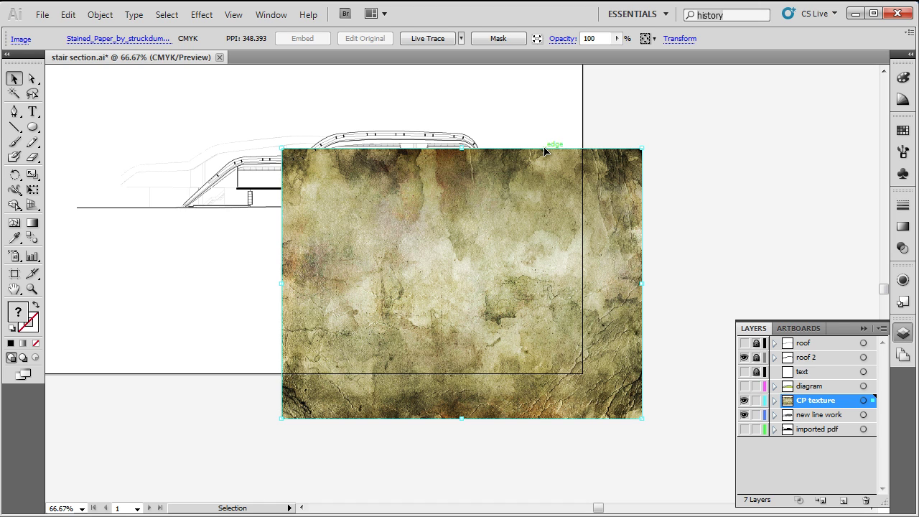
{"action": "left_click_drag", "start_coordinate": [536, 276], "coordinate": [437, 253]}
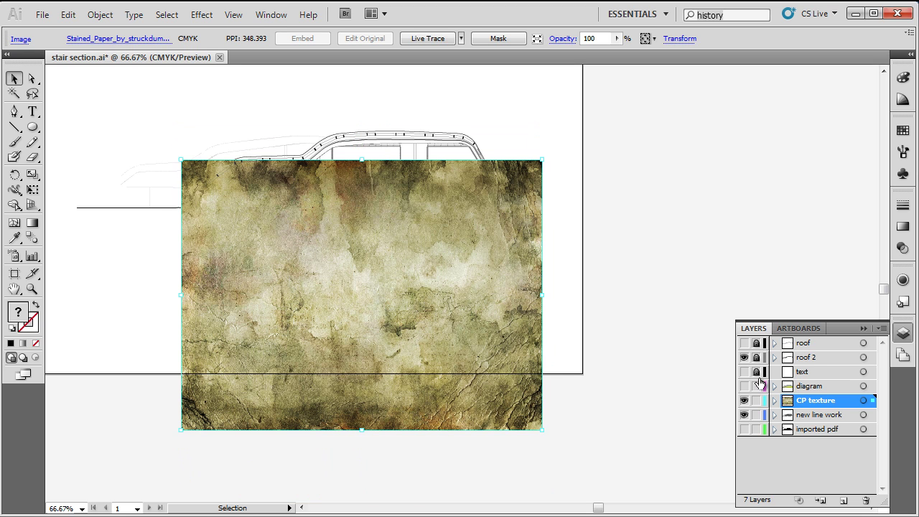
Move the CP texture layer below new line work and scale the texture down from its corner
{"action": "left_click_drag", "start_coordinate": [798, 402], "coordinate": [804, 427]}
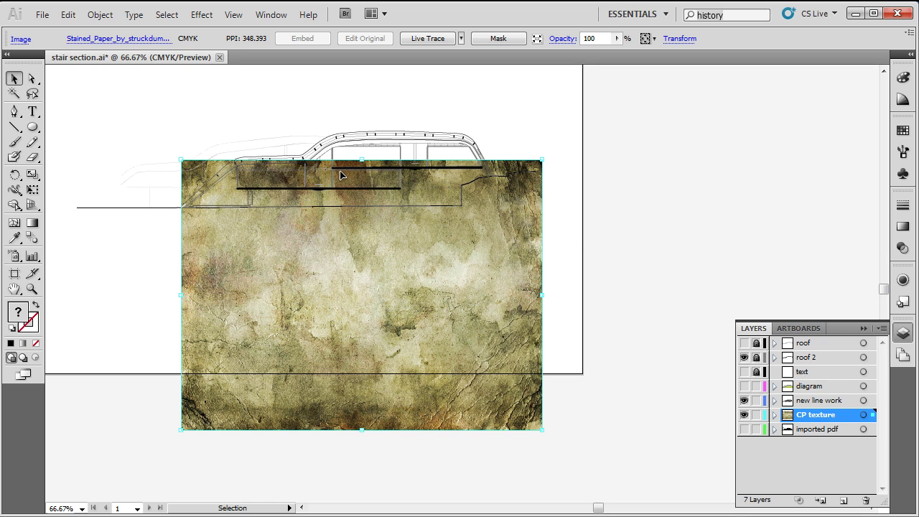
{"action": "scroll", "coordinate": [343, 175], "scroll_direction": "up", "scroll_amount": 3}
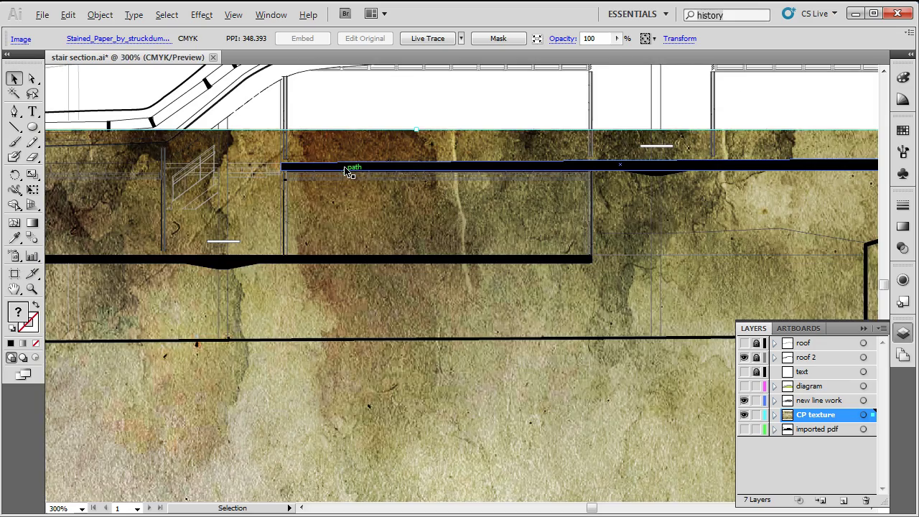
{"action": "scroll", "coordinate": [344, 172], "scroll_direction": "down", "scroll_amount": 1}
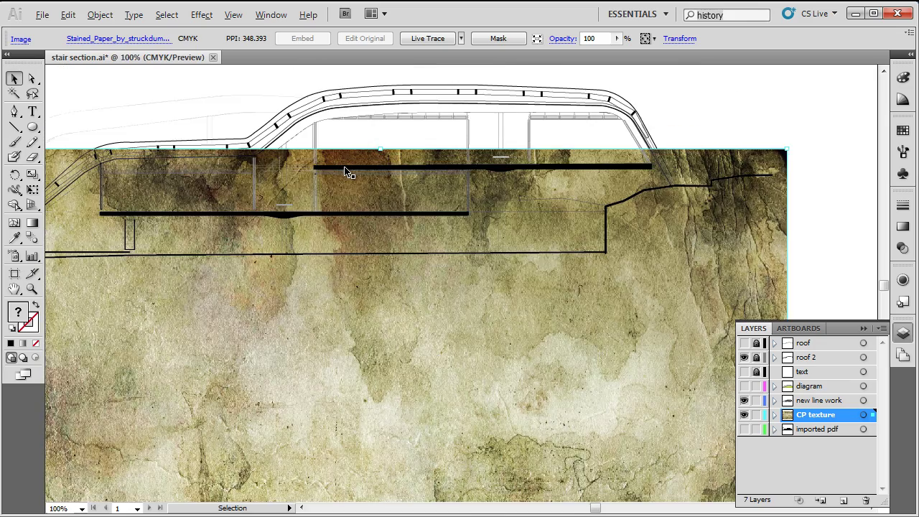
{"action": "scroll", "coordinate": [345, 173], "scroll_direction": "down", "scroll_amount": 1}
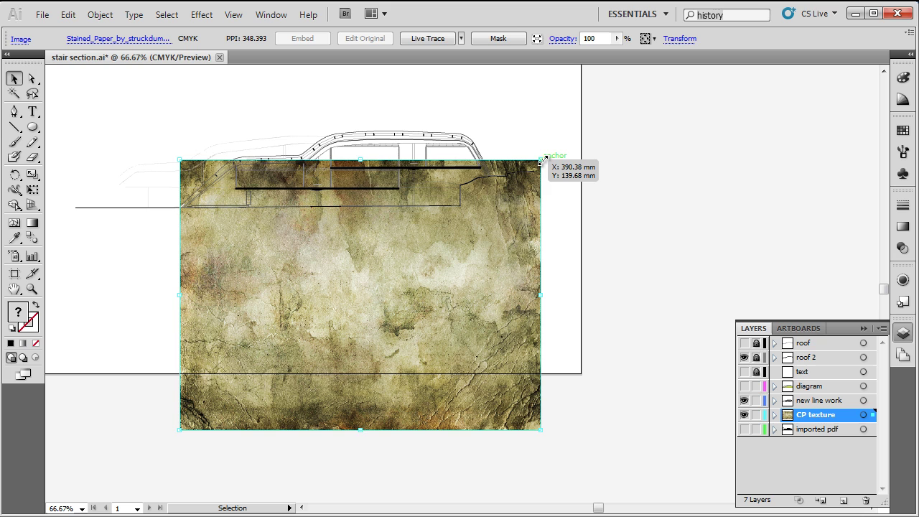
{"action": "left_click_drag", "start_coordinate": [540, 160], "coordinate": [512, 182]}
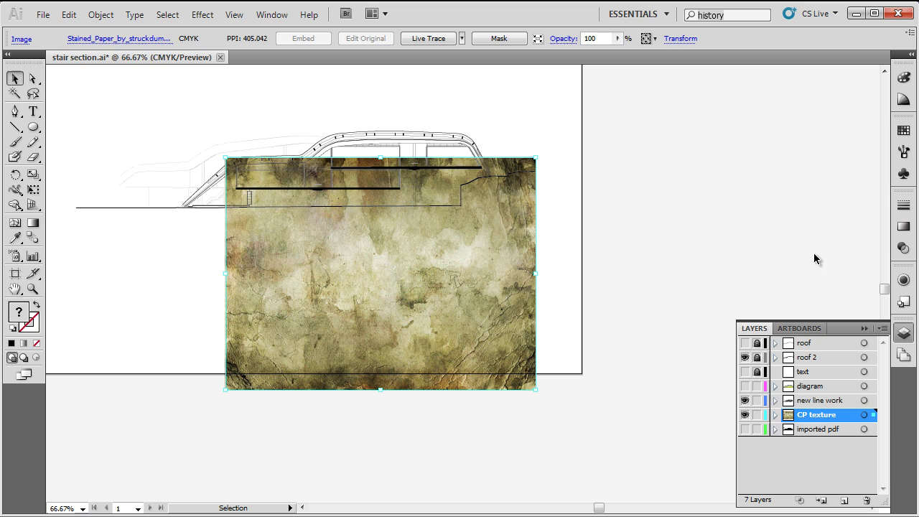
Set the texture to Normal blend mode at 50% opacity, then deselect it
{"action": "left_click", "coordinate": [904, 248]}
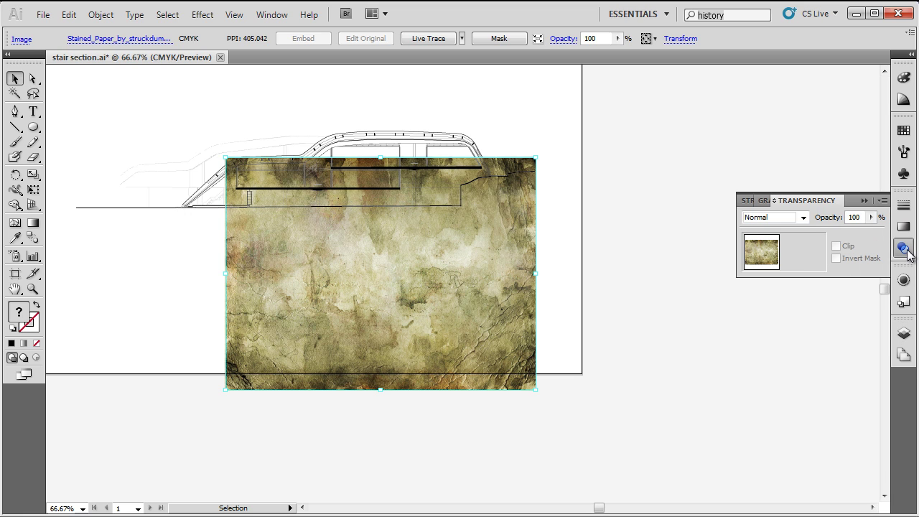
{"action": "left_click", "coordinate": [803, 218]}
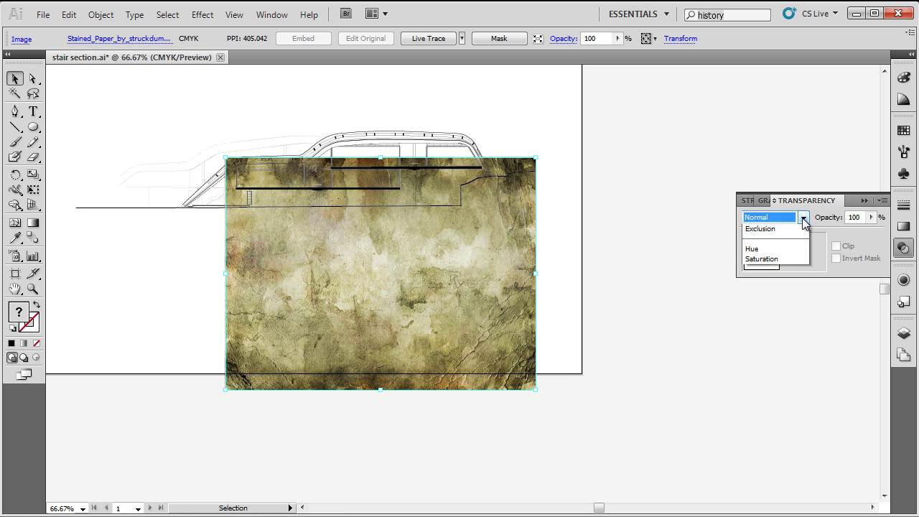
{"action": "left_click", "coordinate": [803, 218]}
{"action": "left_click", "coordinate": [871, 217]}
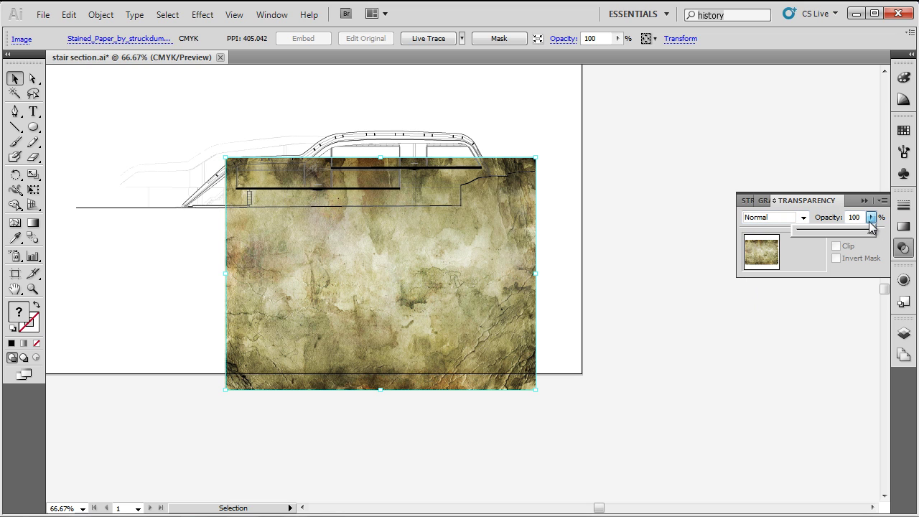
{"action": "left_click_drag", "start_coordinate": [871, 229], "coordinate": [843, 230]}
{"action": "left_click_drag", "start_coordinate": [835, 232], "coordinate": [837, 230]}
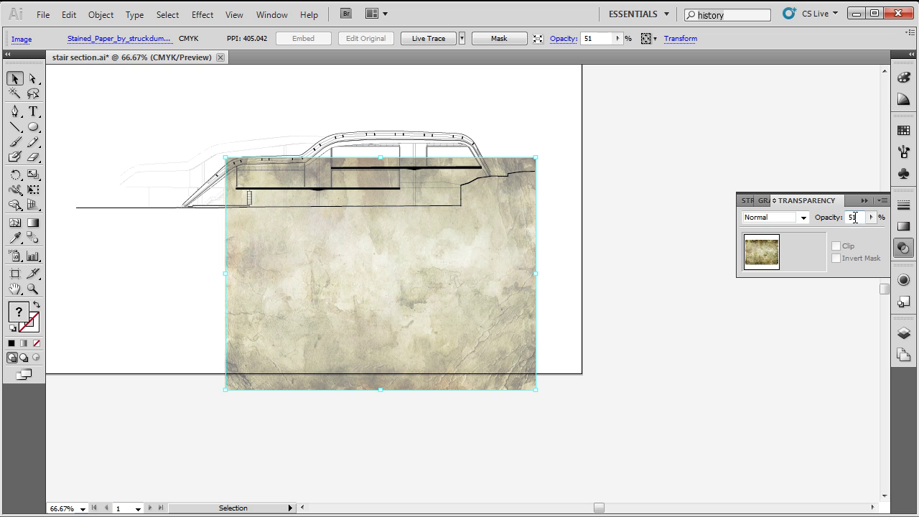
{"action": "double_click", "coordinate": [854, 217]}
{"action": "type", "text": "50"}
{"action": "left_click", "coordinate": [658, 207]}
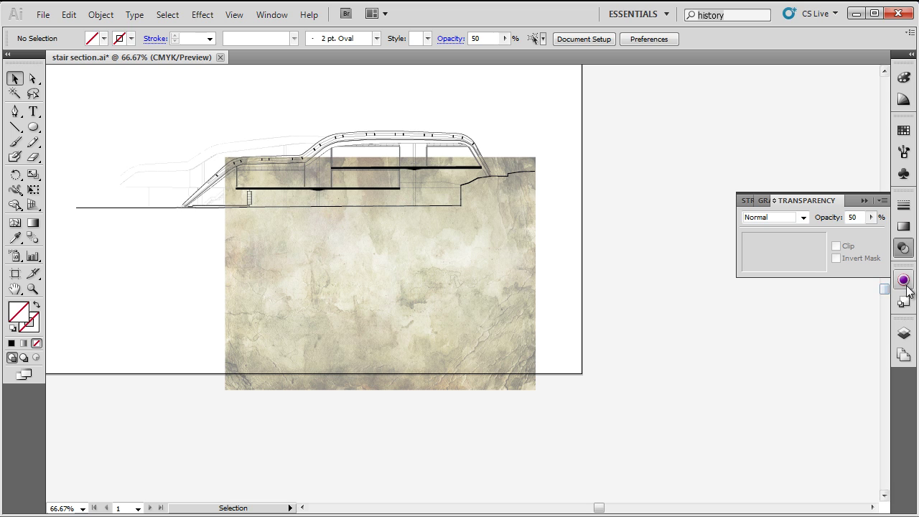
Lock the new line work layer and select the texture image
{"action": "left_click", "coordinate": [904, 334]}
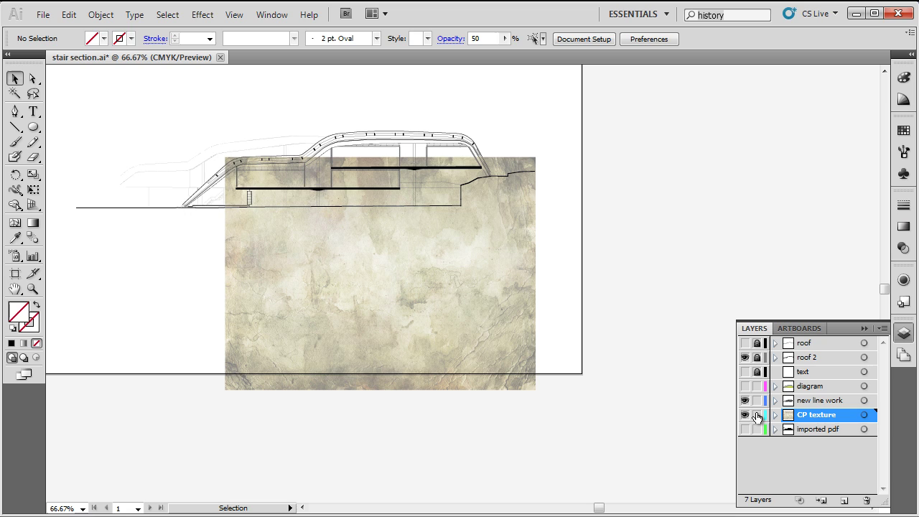
{"action": "left_click", "coordinate": [757, 400]}
{"action": "left_click", "coordinate": [429, 208]}
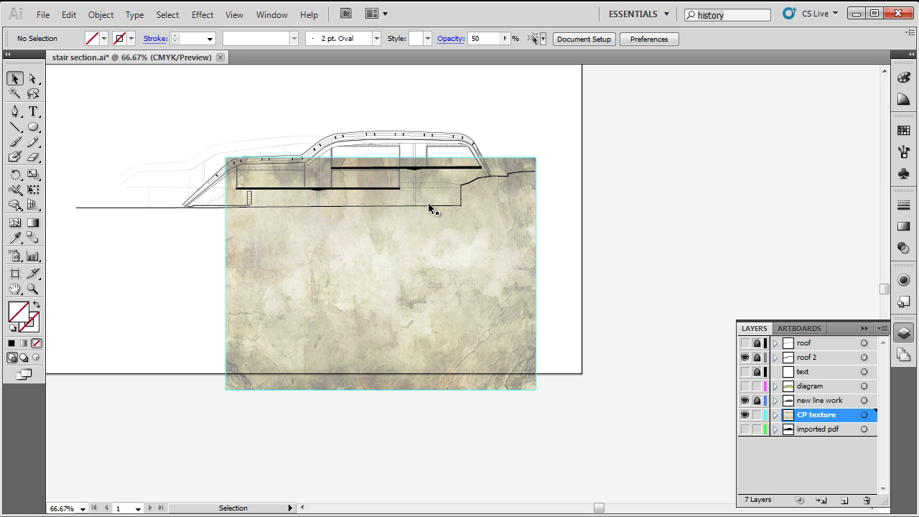
Zoom to 100% and then in closely on the car park level
{"action": "key", "text": "super"}
{"action": "key", "text": "Escape"}
{"action": "key", "text": "ctrl+1"}
{"action": "key", "text": "ctrl+equal"}
{"action": "key", "text": "ctrl+equal"}
{"action": "key", "text": "ctrl+equal"}
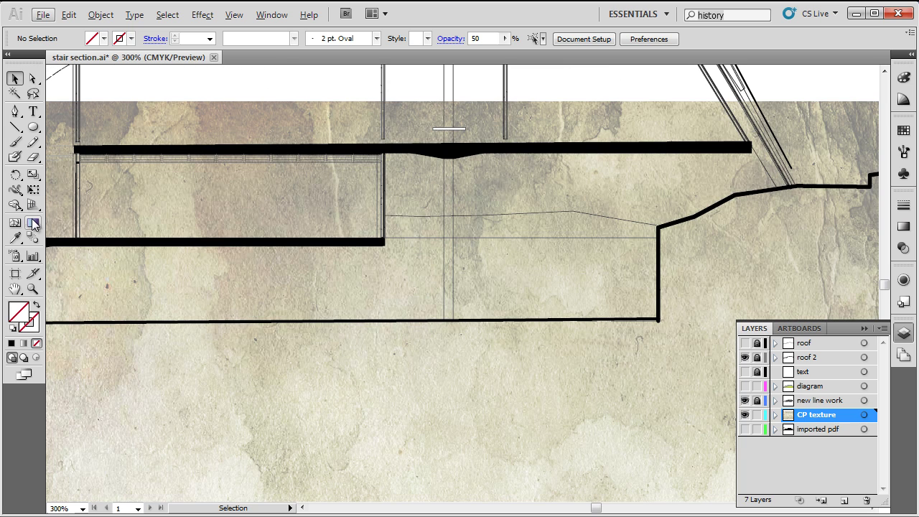
Start the Pen outline at the path intersection, tracing under the upper slab to the wall's lower corner
{"action": "left_click", "coordinate": [15, 111]}
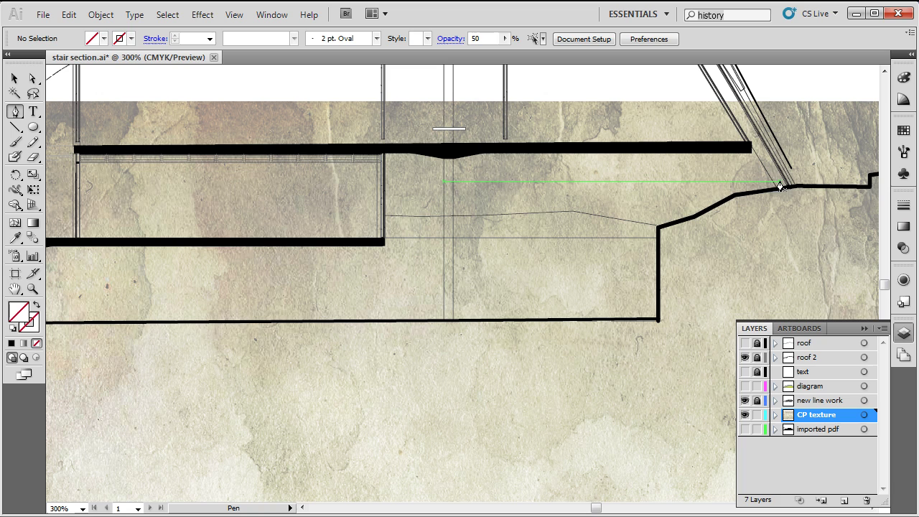
{"action": "left_click", "coordinate": [776, 188]}
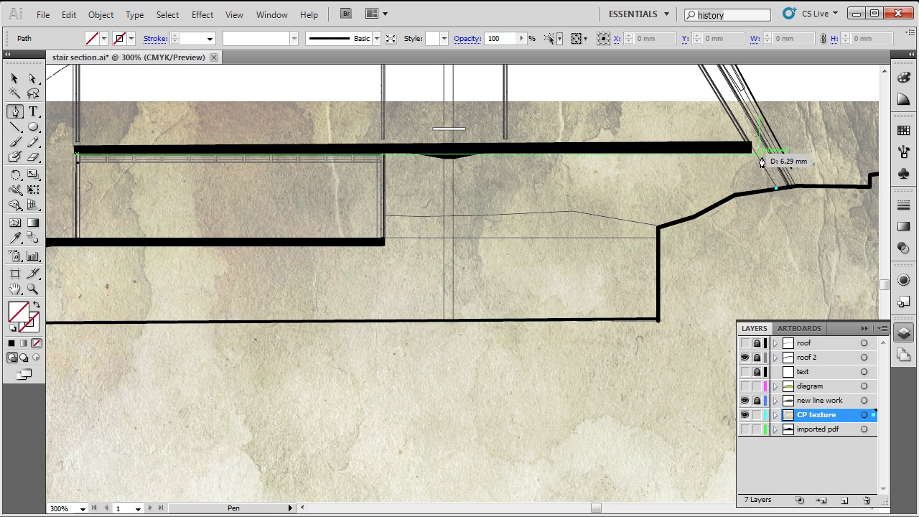
{"action": "left_click", "coordinate": [751, 148]}
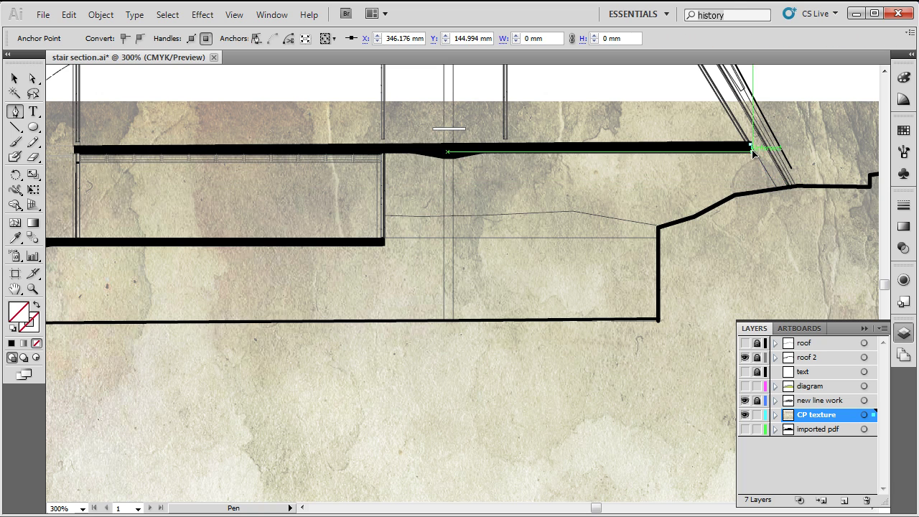
{"action": "left_click", "coordinate": [480, 151]}
{"action": "left_click", "coordinate": [453, 157]}
{"action": "left_click", "coordinate": [439, 157]}
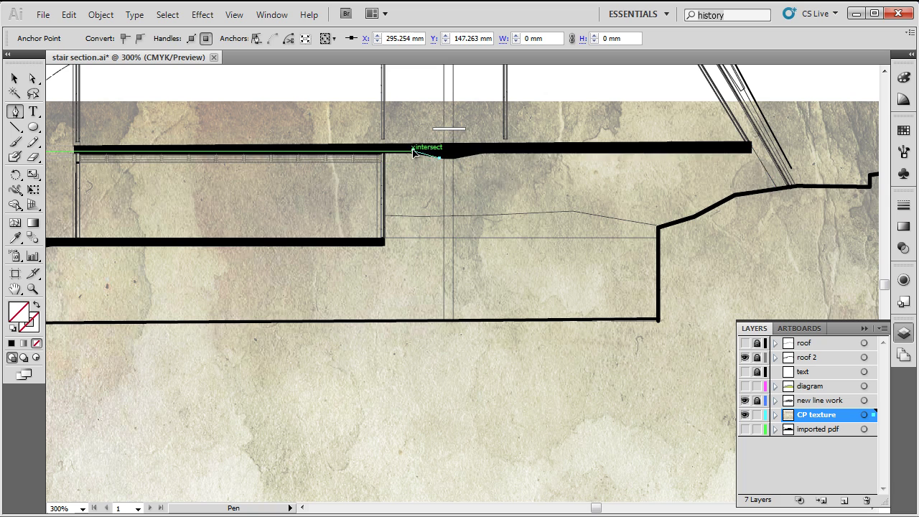
{"action": "left_click", "coordinate": [414, 151]}
{"action": "left_click", "coordinate": [378, 153]}
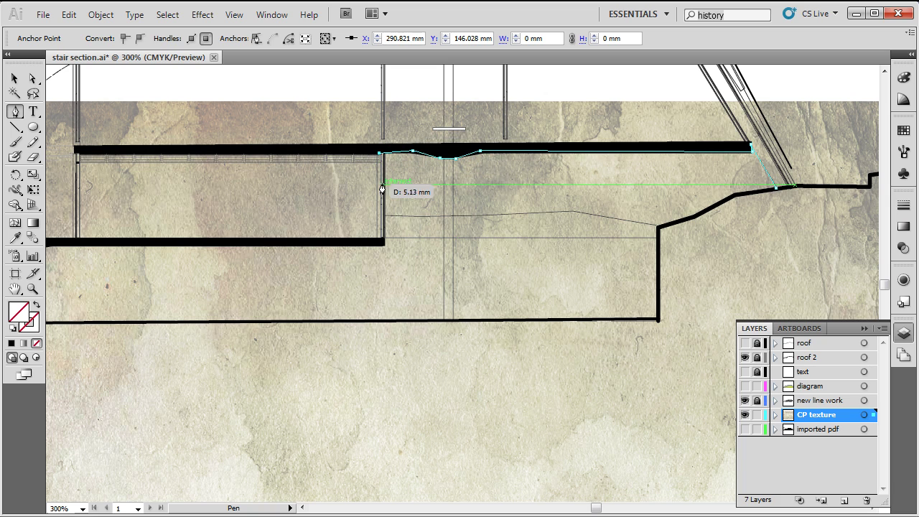
{"action": "left_click", "coordinate": [384, 244]}
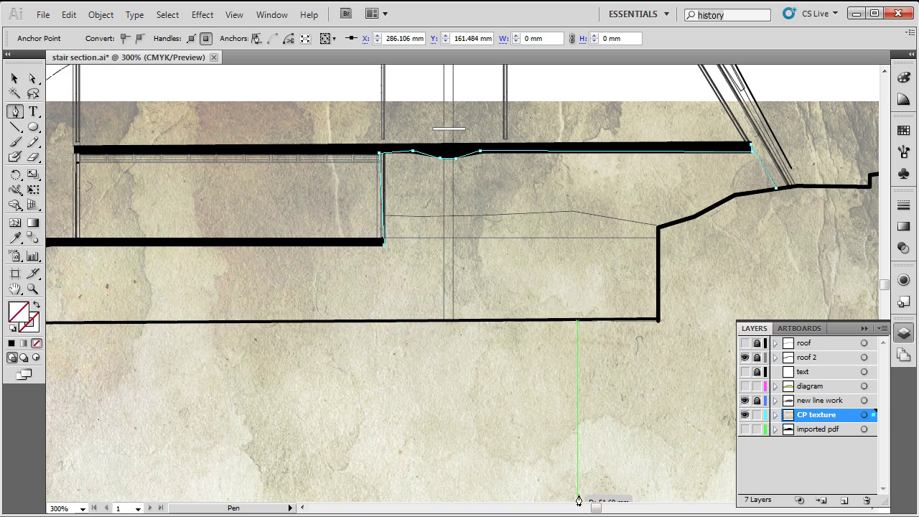
{"action": "left_click_drag", "start_coordinate": [601, 508], "coordinate": [590, 506]}
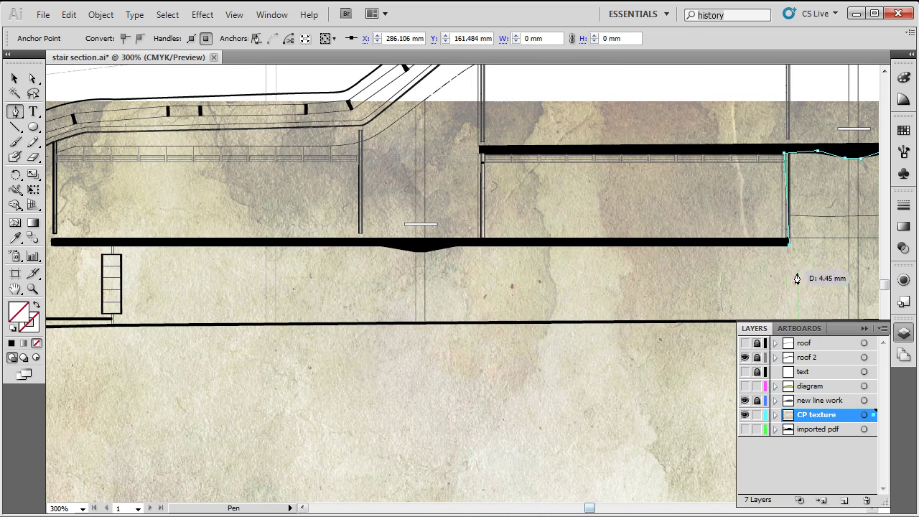
Continue under the lower slab, down the stair, along the floor and up the sloped ground to close it
{"action": "left_click", "coordinate": [424, 253]}
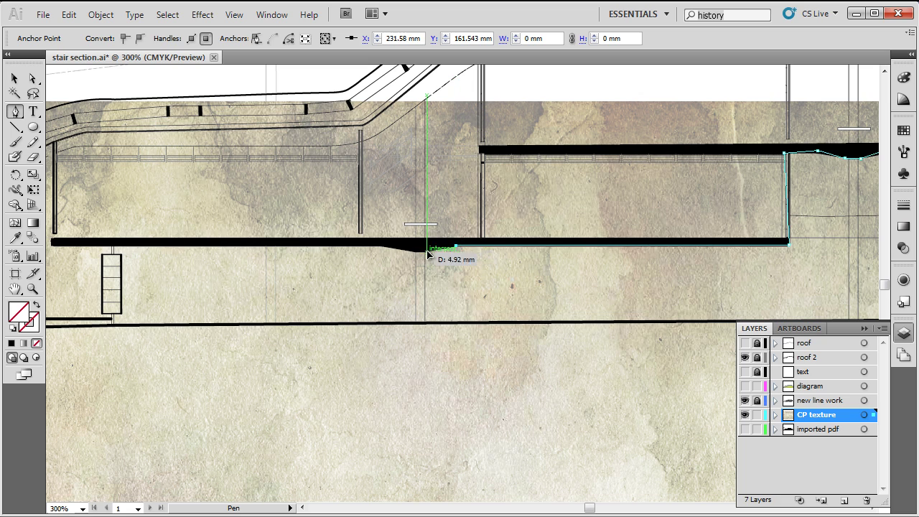
{"action": "left_click", "coordinate": [379, 246]}
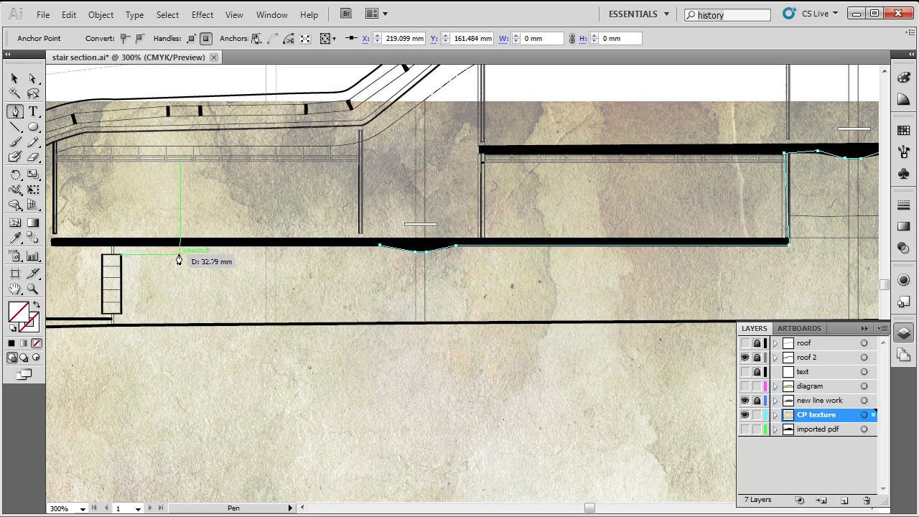
{"action": "left_click", "coordinate": [111, 251]}
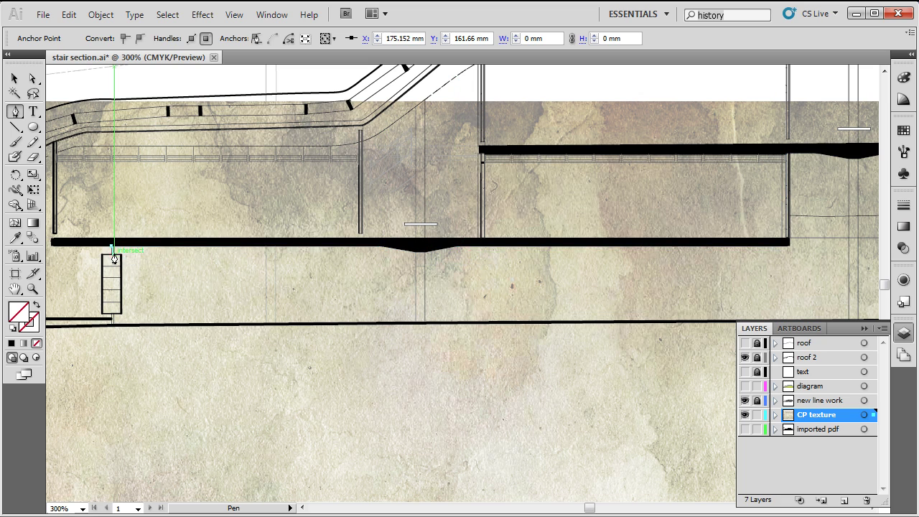
{"action": "left_click", "coordinate": [113, 321]}
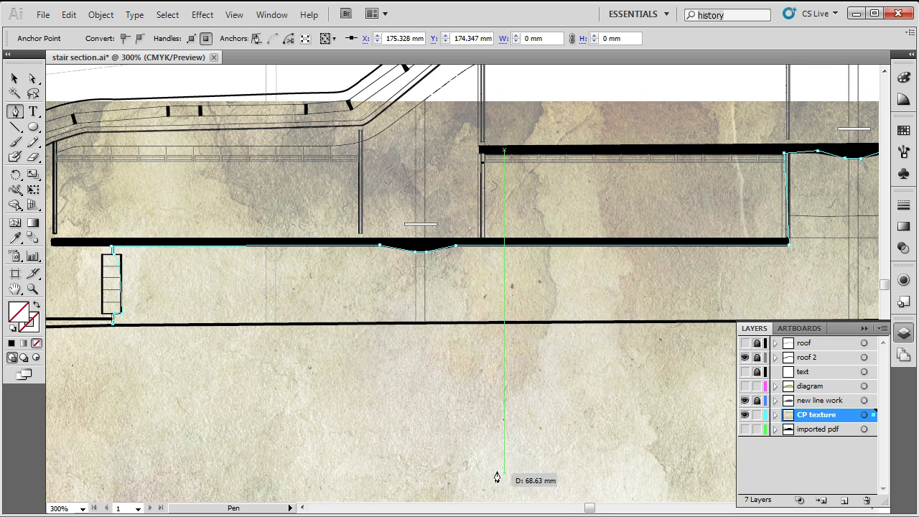
{"action": "left_click_drag", "start_coordinate": [590, 508], "coordinate": [597, 506]}
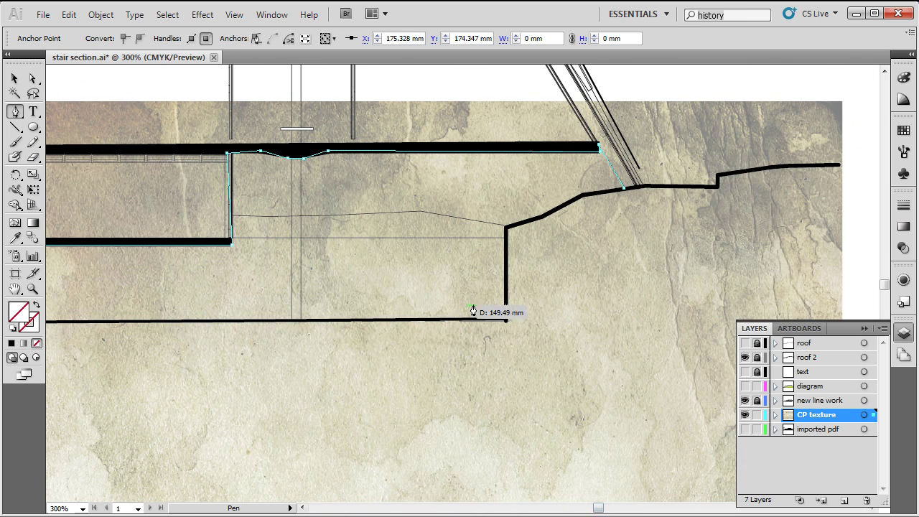
{"action": "left_click", "coordinate": [505, 320]}
{"action": "left_click", "coordinate": [506, 226]}
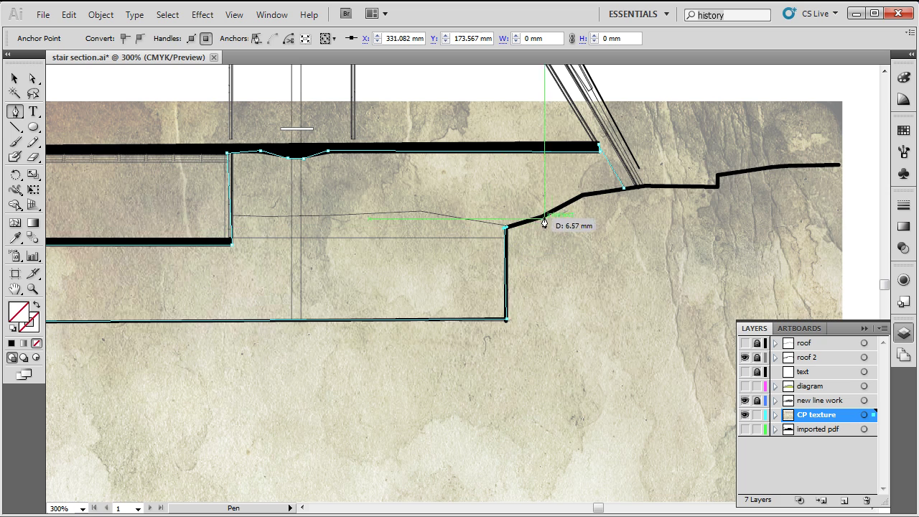
{"action": "left_click", "coordinate": [543, 219]}
{"action": "left_click", "coordinate": [583, 195]}
{"action": "left_click", "coordinate": [623, 188]}
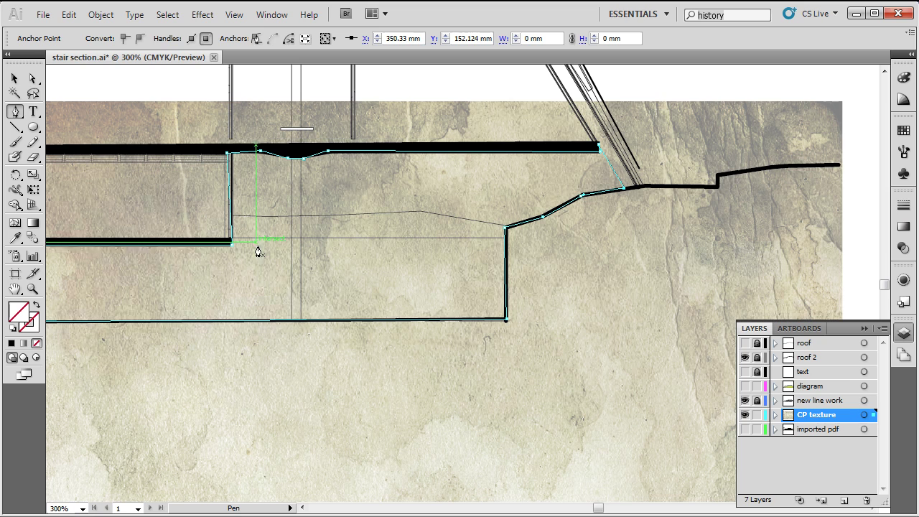
Select the texture and the traced outline together and make a clipping mask
{"action": "key", "text": "v"}
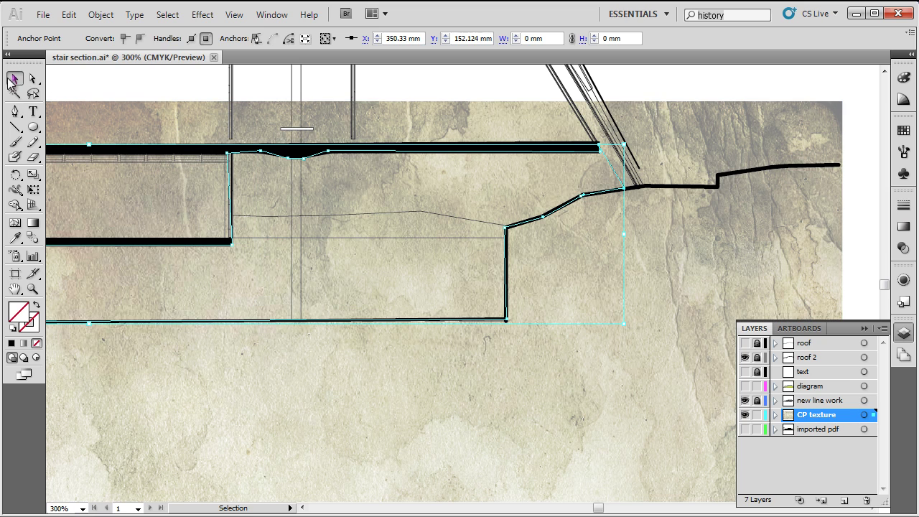
{"action": "left_click", "coordinate": [118, 126], "text": "shift"}
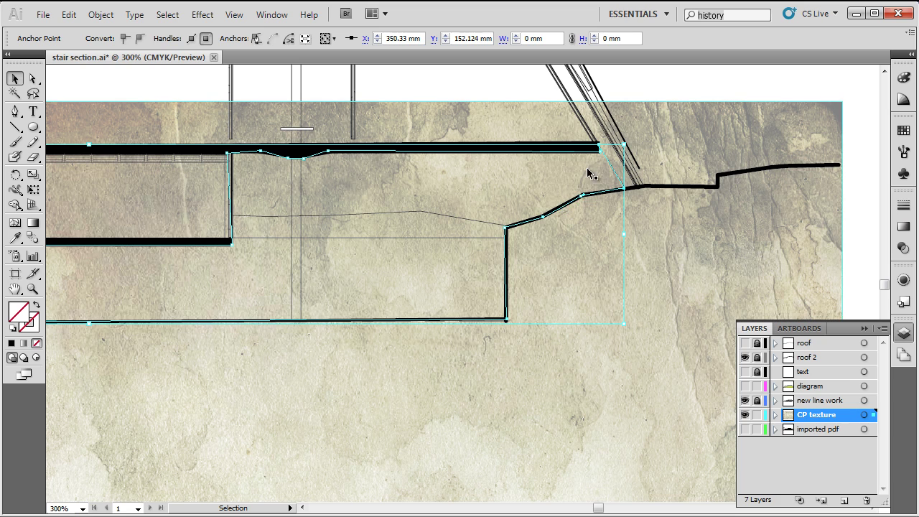
{"action": "key", "text": "shift"}
{"action": "left_click", "coordinate": [694, 226], "text": "shift"}
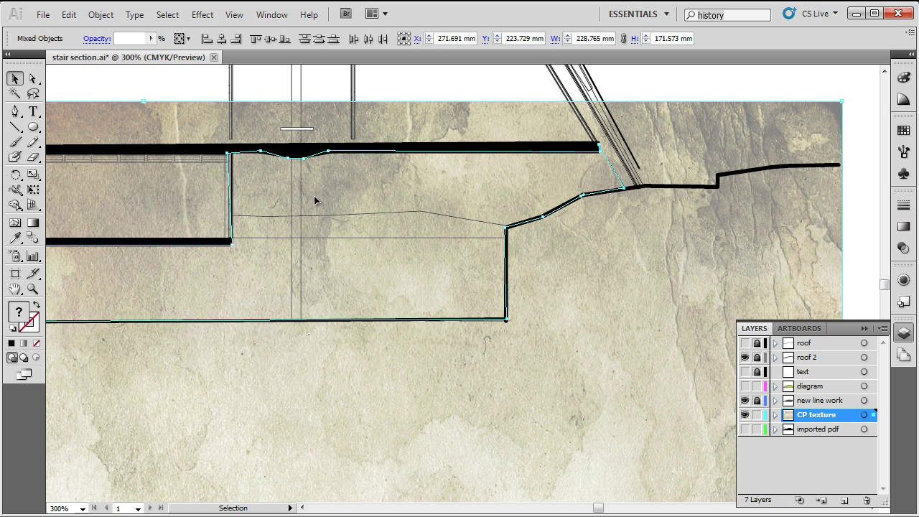
{"action": "right_click", "coordinate": [357, 187]}
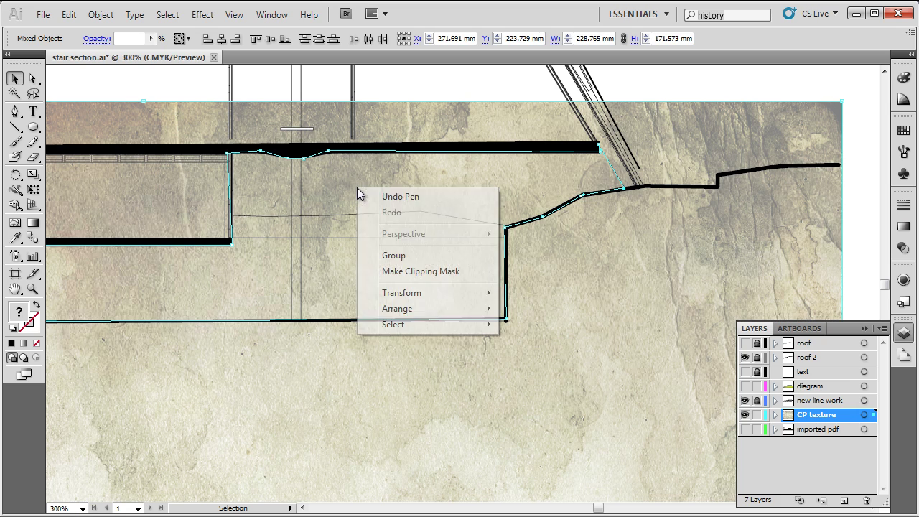
{"action": "left_click", "coordinate": [430, 276]}
Deselect and zoom around to inspect the clipped texture
{"action": "left_click", "coordinate": [606, 282]}
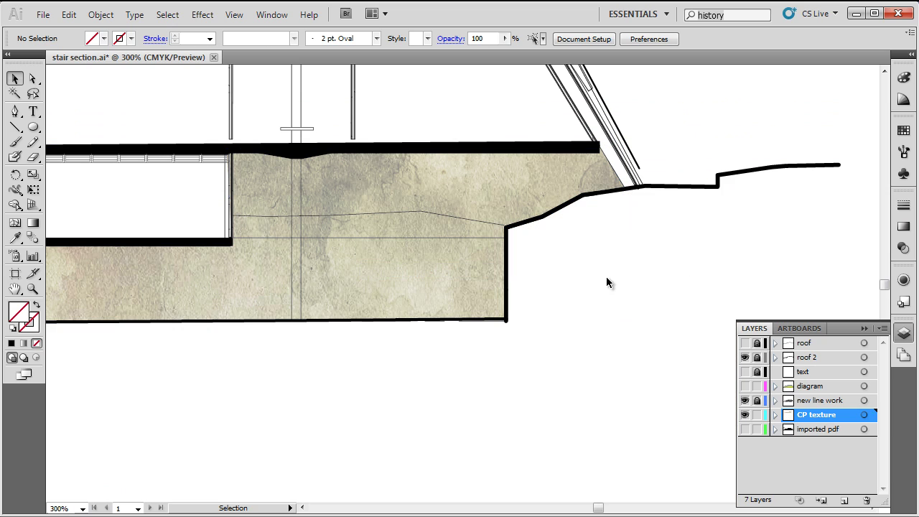
{"action": "scroll", "coordinate": [602, 287], "scroll_direction": "down", "scroll_amount": 3}
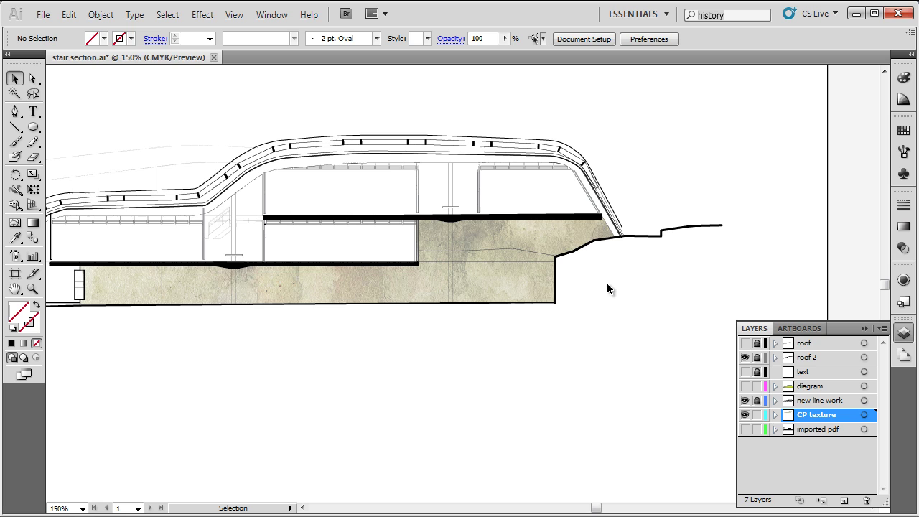
{"action": "scroll", "coordinate": [180, 276], "scroll_direction": "up", "scroll_amount": 2}
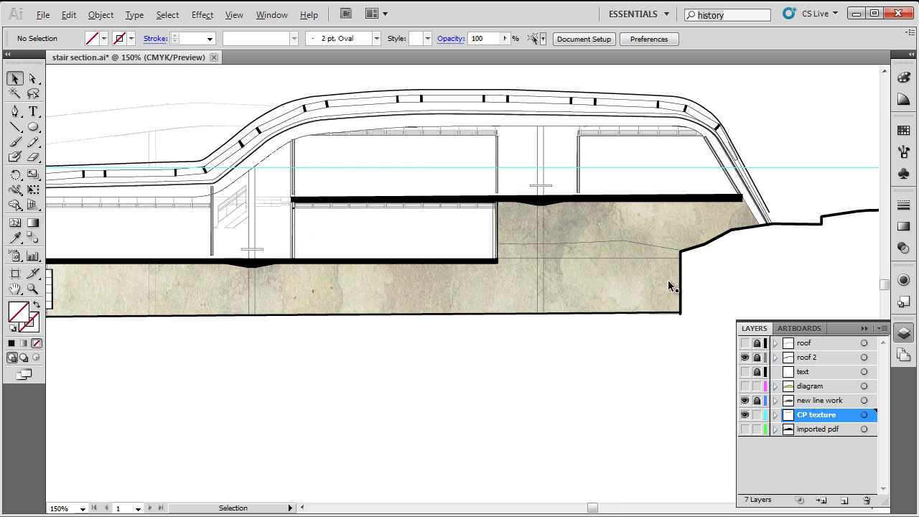
{"action": "scroll", "coordinate": [668, 286], "scroll_direction": "down", "scroll_amount": 2}
{"action": "scroll", "coordinate": [419, 288], "scroll_direction": "up", "scroll_amount": 3}
{"action": "key", "text": "alt"}
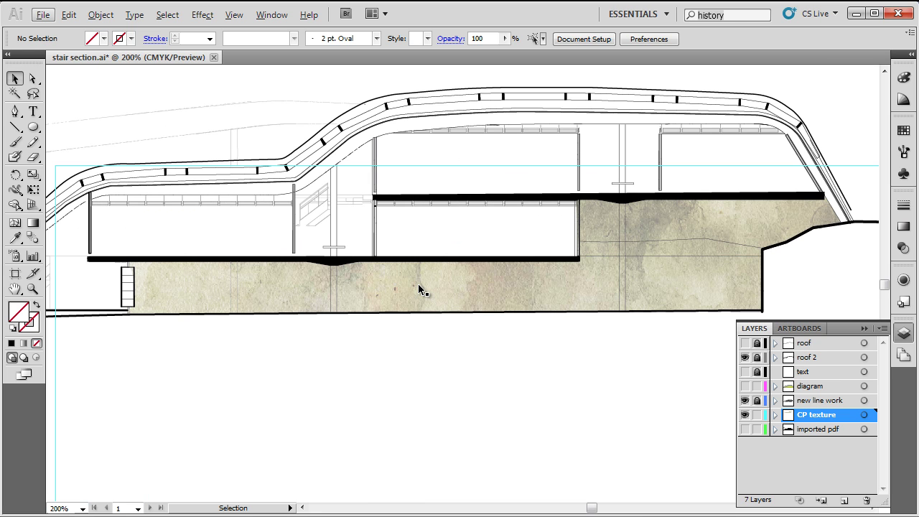
{"action": "key", "text": "alt"}
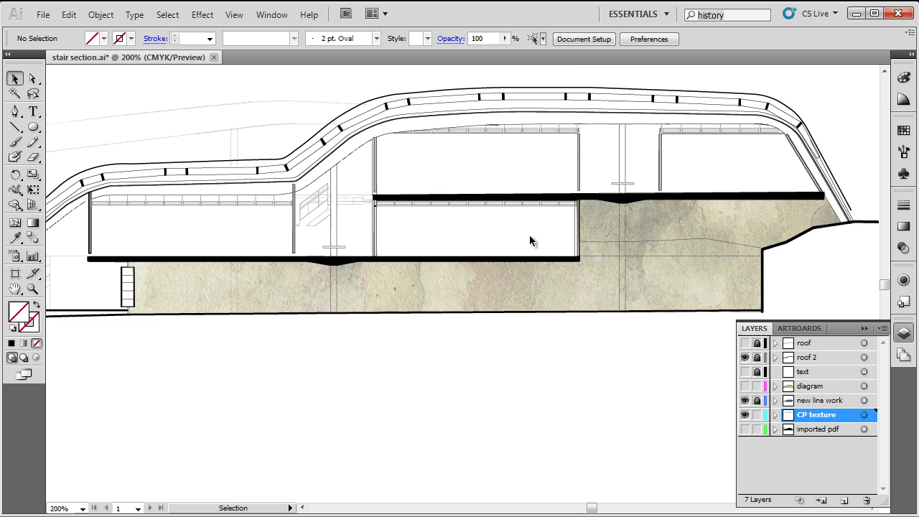
Use Direct Selection to drag the mask outline's right anchors lower, under the slab's underside
{"action": "scroll", "coordinate": [580, 210], "scroll_direction": "up", "scroll_amount": 3}
{"action": "key", "text": "alt"}
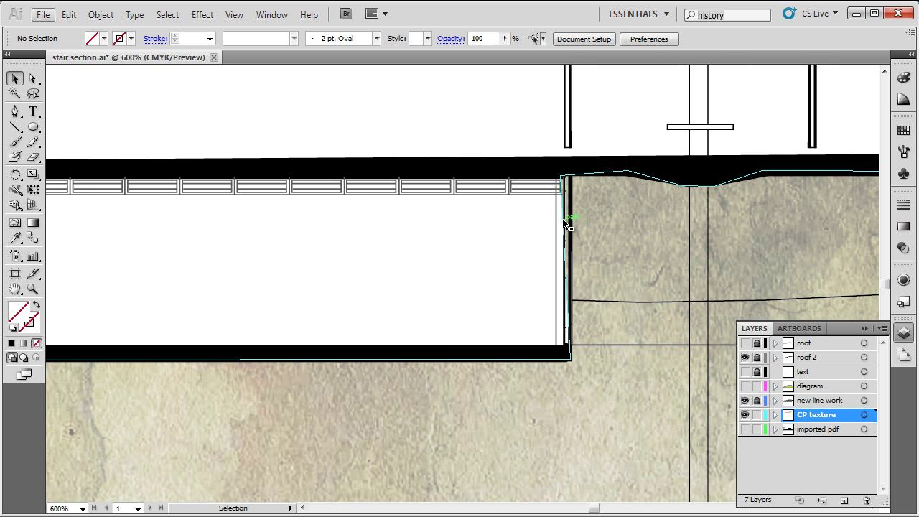
{"action": "left_click", "coordinate": [567, 227]}
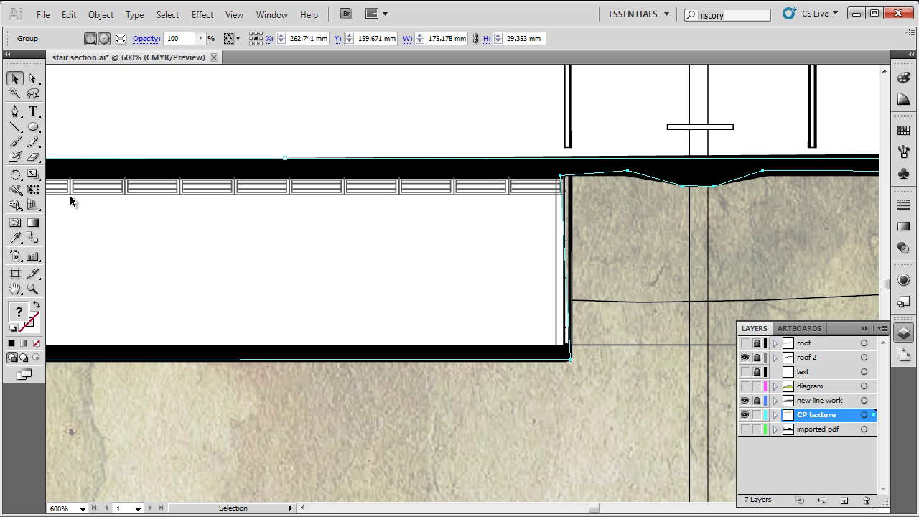
{"action": "left_click", "coordinate": [33, 79]}
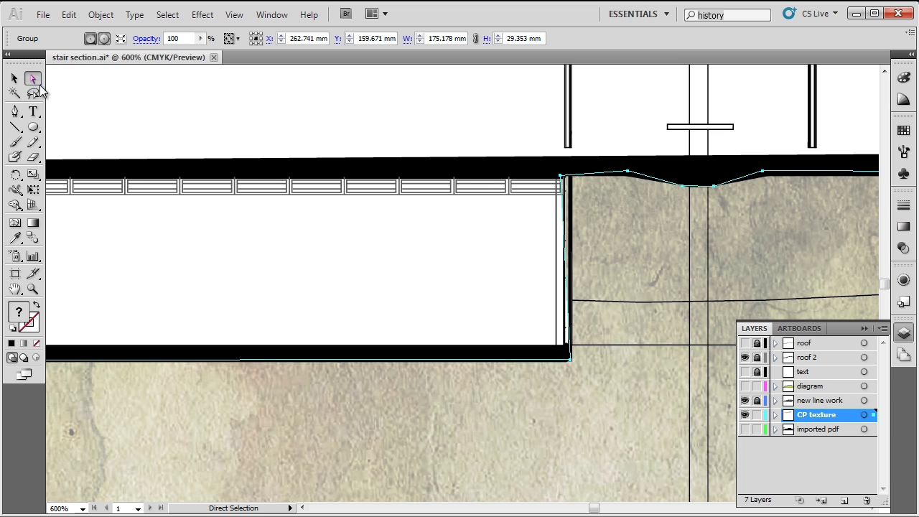
{"action": "left_click", "coordinate": [517, 234]}
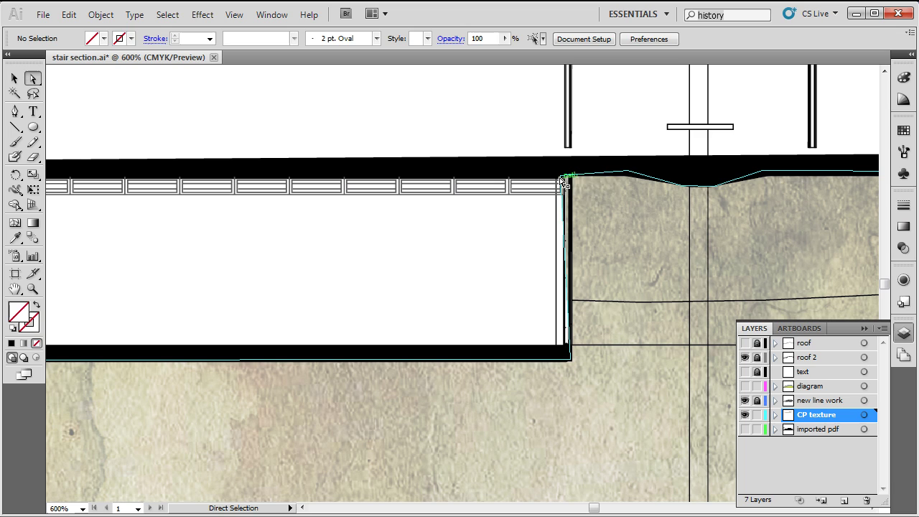
{"action": "left_click_drag", "start_coordinate": [562, 176], "coordinate": [570, 177]}
{"action": "left_click_drag", "start_coordinate": [627, 171], "coordinate": [629, 177]}
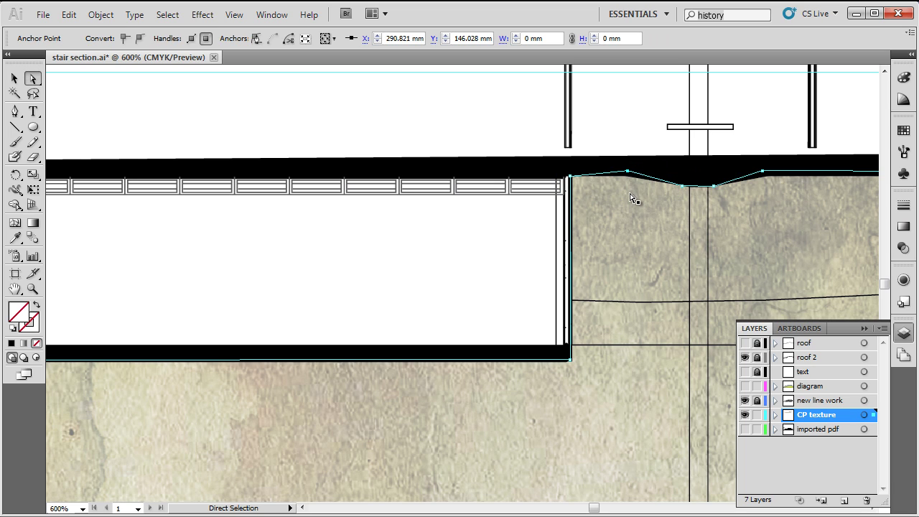
{"action": "mouse_move", "coordinate": [570, 178]}
{"action": "left_mouse_down"}
{"action": "mouse_move", "coordinate": [416, 262]}
{"action": "mouse_move", "coordinate": [571, 178]}
{"action": "left_mouse_up"}
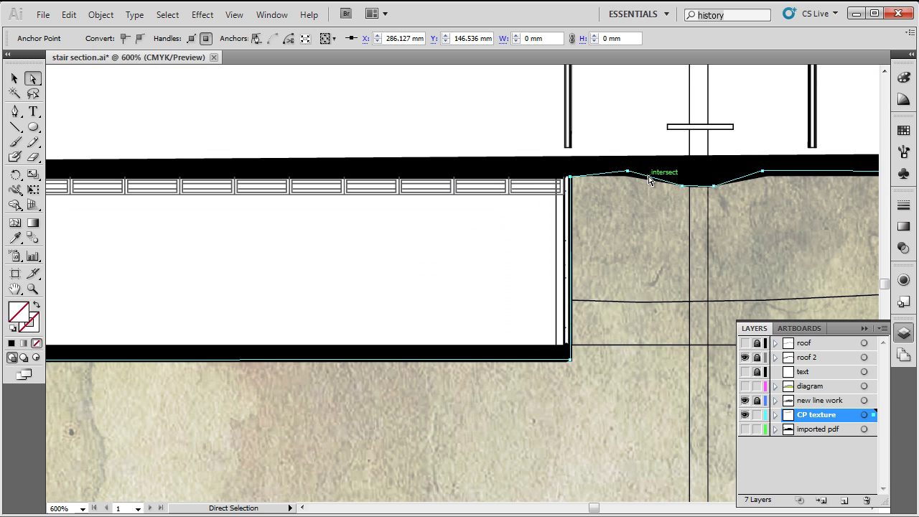
{"action": "left_click_drag", "start_coordinate": [628, 175], "coordinate": [628, 176]}
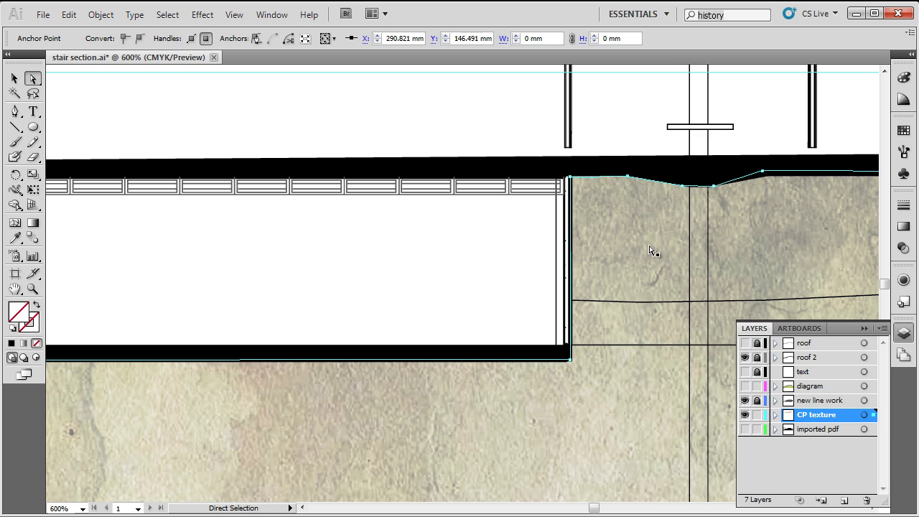
{"action": "left_click", "coordinate": [14, 78]}
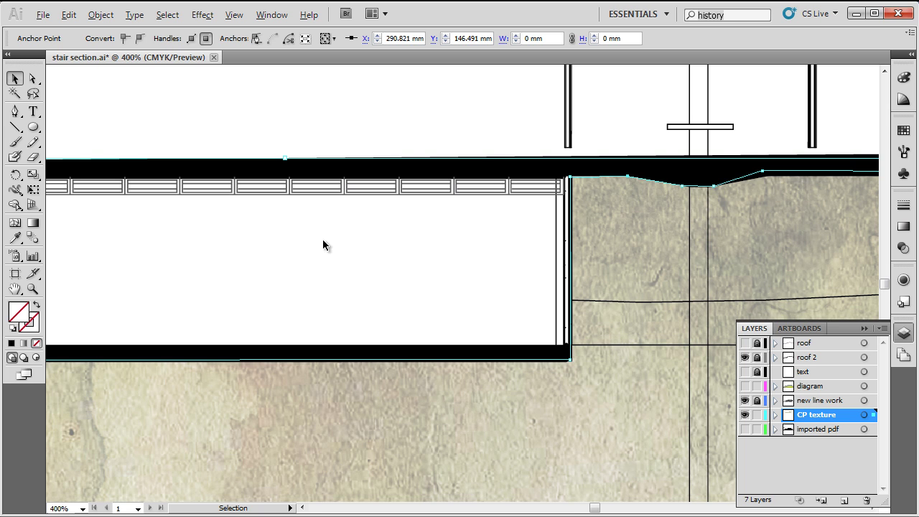
Try enlarging the clipped texture group from its corner three times, undoing each attempt
{"action": "scroll", "coordinate": [322, 240], "scroll_direction": "down", "scroll_amount": 3}
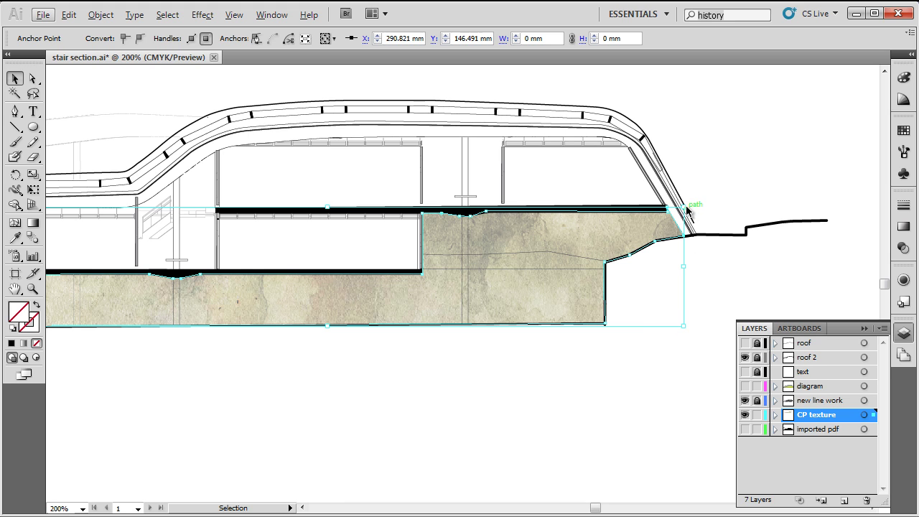
{"action": "left_click_drag", "start_coordinate": [687, 206], "coordinate": [776, 139]}
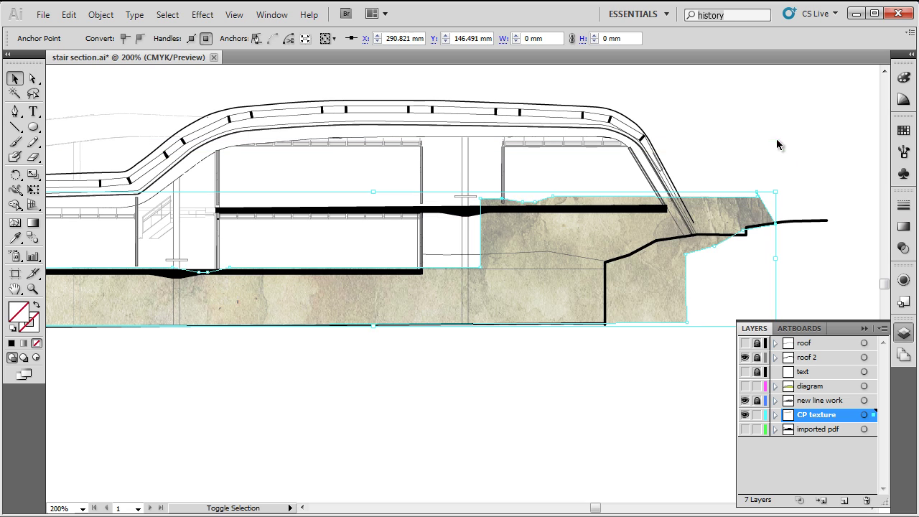
{"action": "key", "text": "ctrl+z"}
{"action": "key", "text": "ctrl+z"}
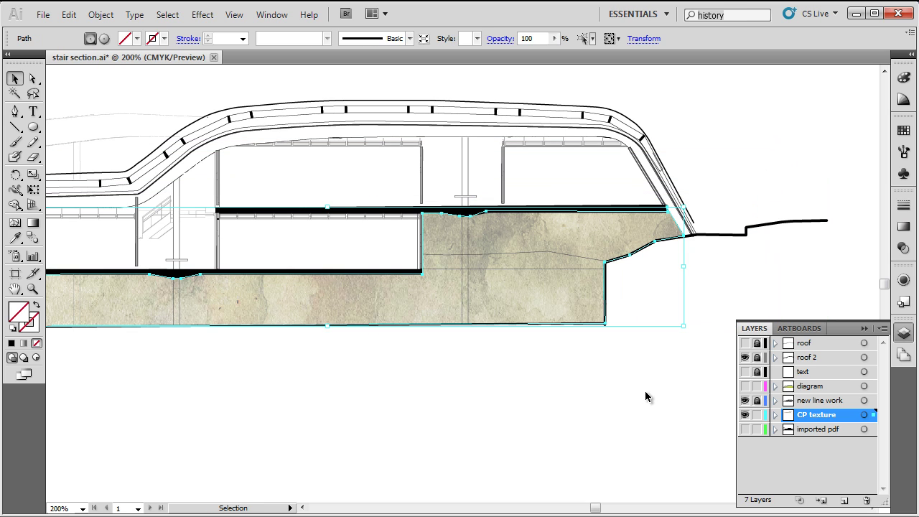
{"action": "left_click", "coordinate": [645, 391]}
{"action": "left_click", "coordinate": [572, 247]}
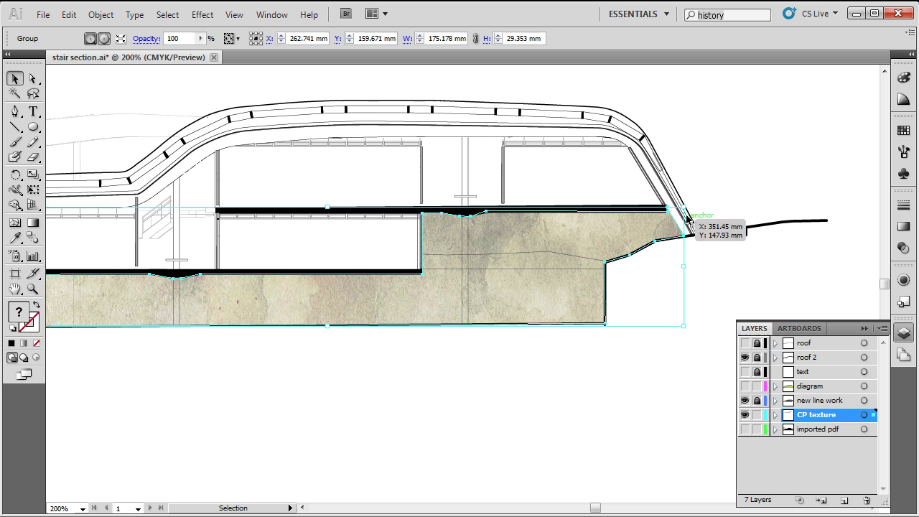
{"action": "left_click_drag", "start_coordinate": [686, 205], "coordinate": [740, 170]}
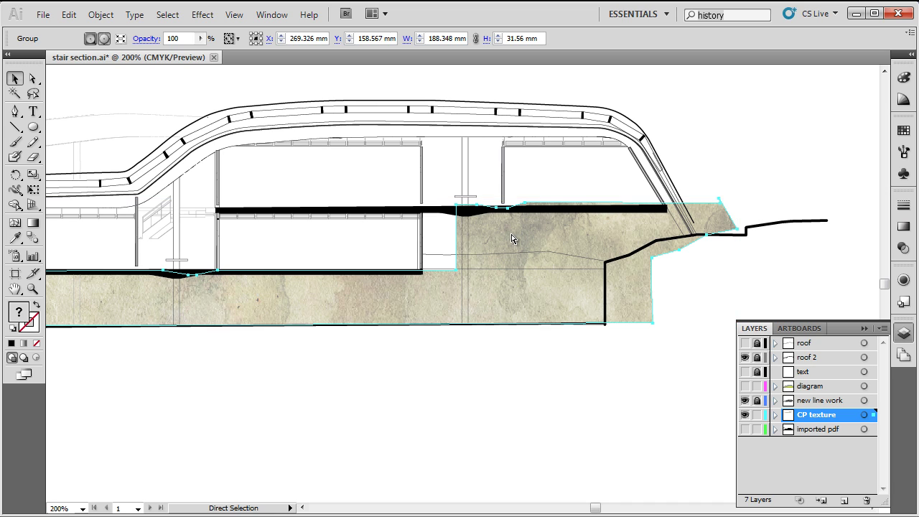
{"action": "key", "text": "ctrl+z"}
{"action": "left_click", "coordinate": [504, 370]}
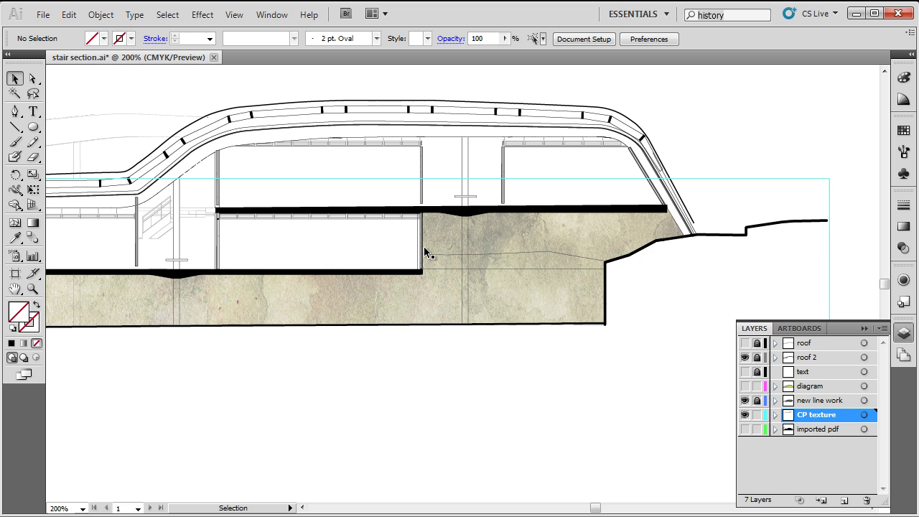
{"action": "left_click", "coordinate": [424, 248]}
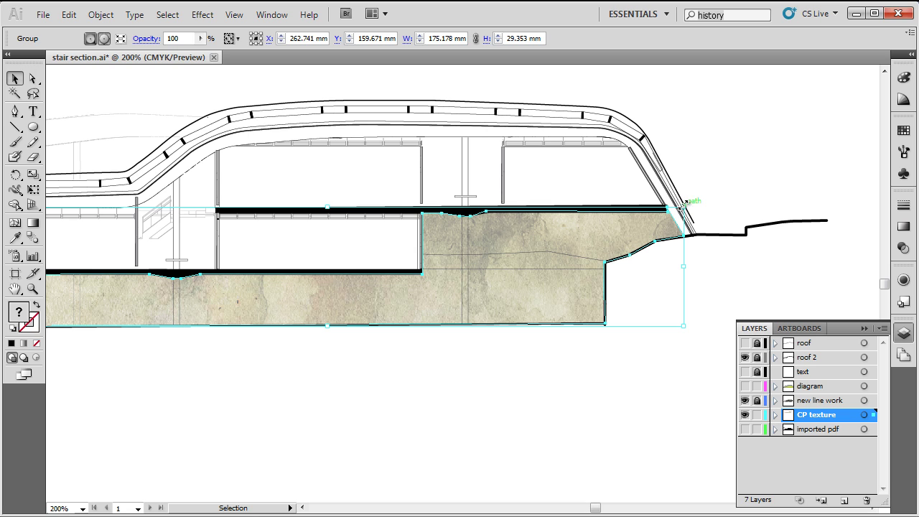
{"action": "left_click_drag", "start_coordinate": [682, 207], "coordinate": [756, 179]}
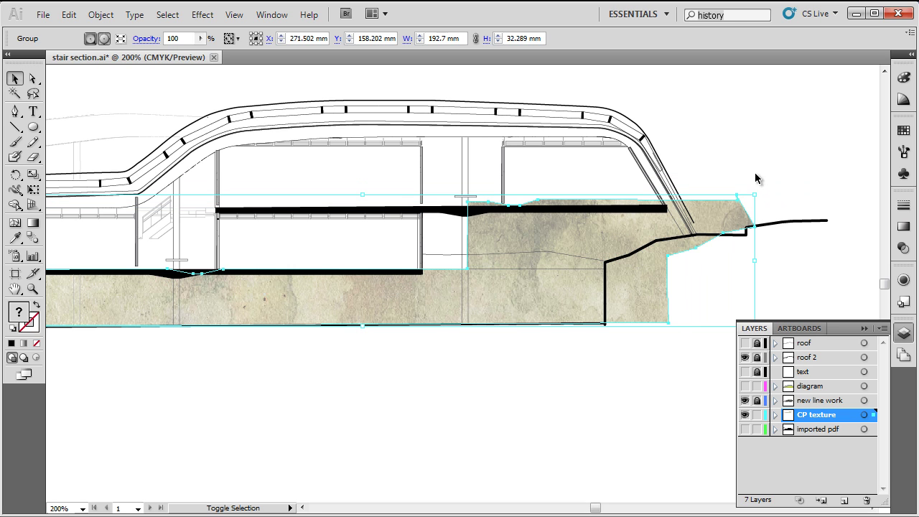
{"action": "key", "text": "ctrl+z"}
Select the clipping path, try enlarging again, then undo until the texture matches the black outline
{"action": "left_click", "coordinate": [33, 79]}
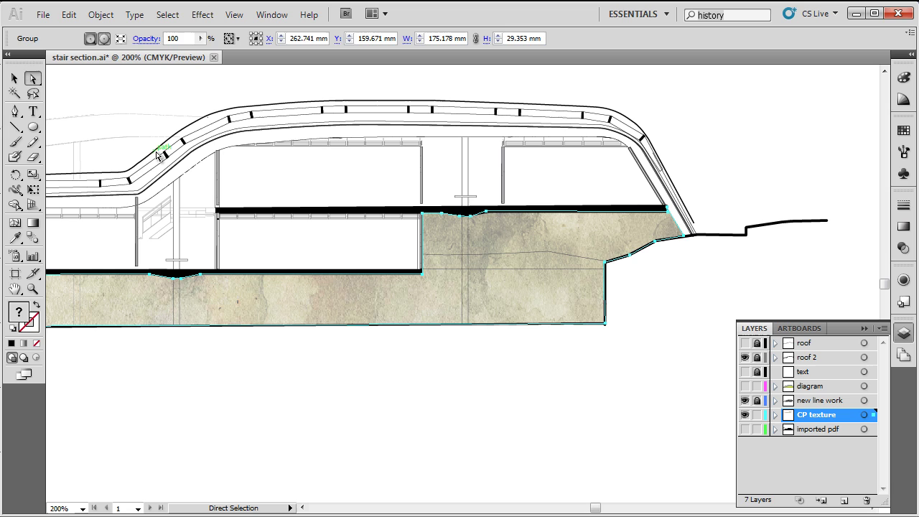
{"action": "left_click", "coordinate": [287, 190]}
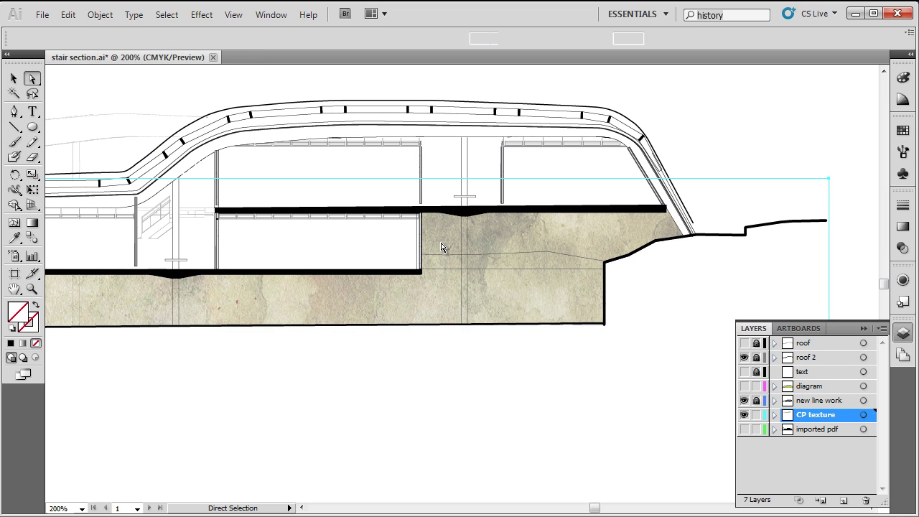
{"action": "left_click", "coordinate": [441, 247]}
{"action": "left_click", "coordinate": [425, 230]}
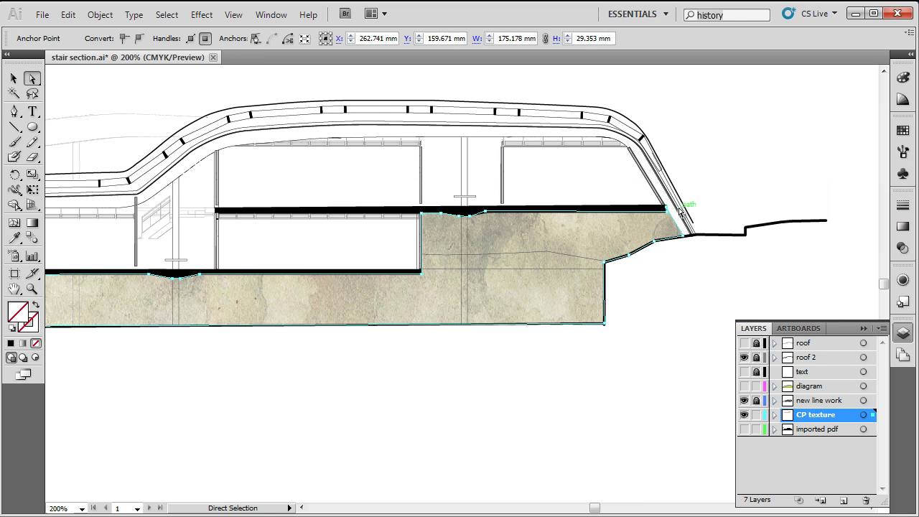
{"action": "key", "text": "v"}
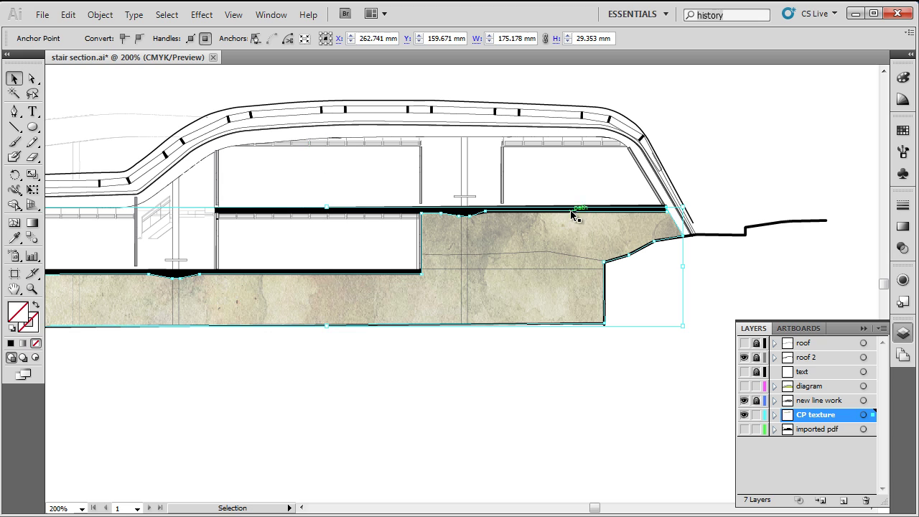
{"action": "left_click_drag", "start_coordinate": [682, 207], "coordinate": [715, 187]}
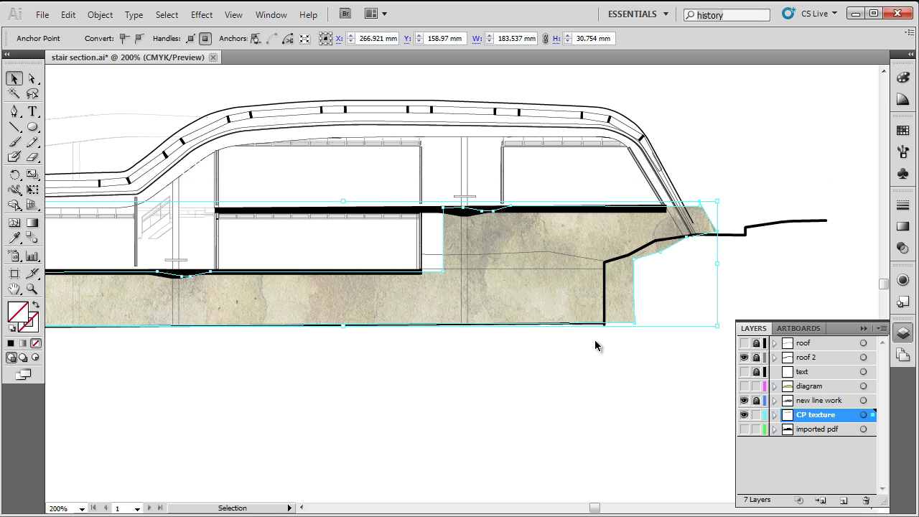
{"action": "key", "text": "ctrl+z"}
{"action": "key", "text": "ctrl+z"}
{"action": "key", "text": "ctrl+z"}
{"action": "key", "text": "ctrl+z"}
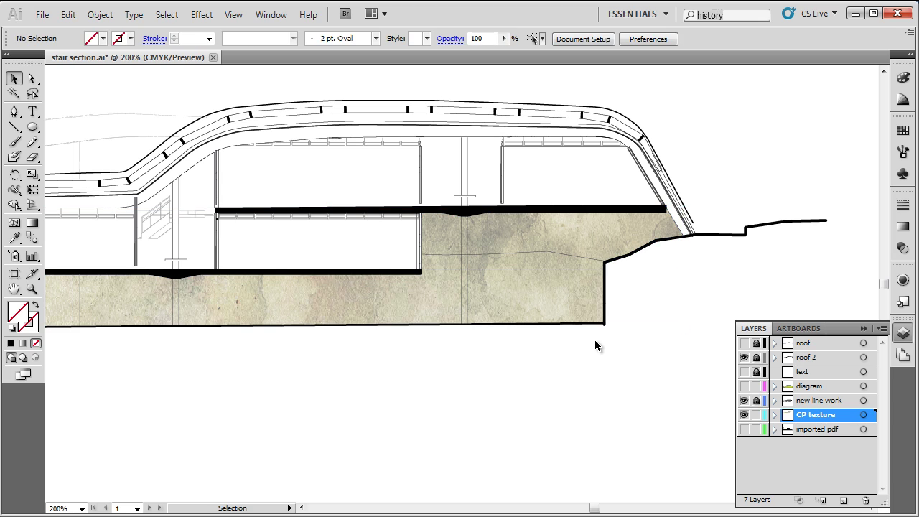
Scroll right, select the clipped texture group and bring up its context menu
{"action": "scroll", "coordinate": [595, 340], "scroll_direction": "down", "scroll_amount": 1}
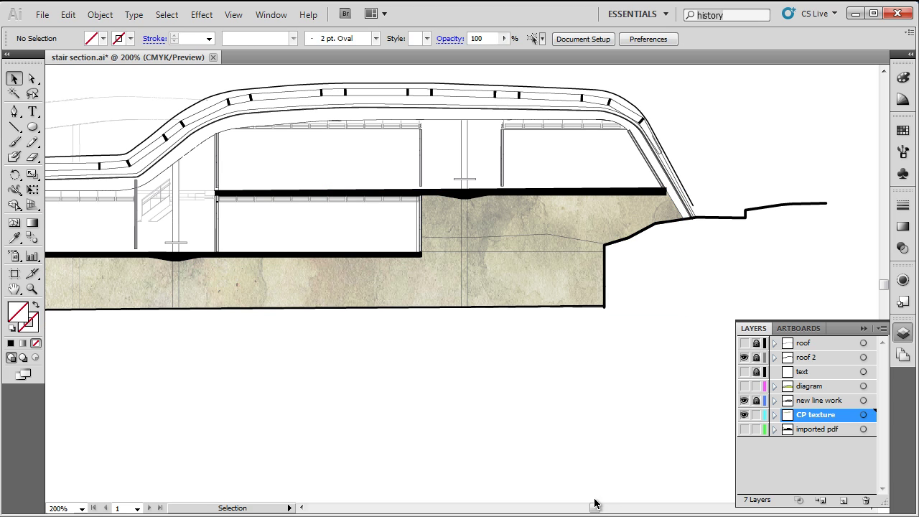
{"action": "left_click_drag", "start_coordinate": [595, 509], "coordinate": [591, 508]}
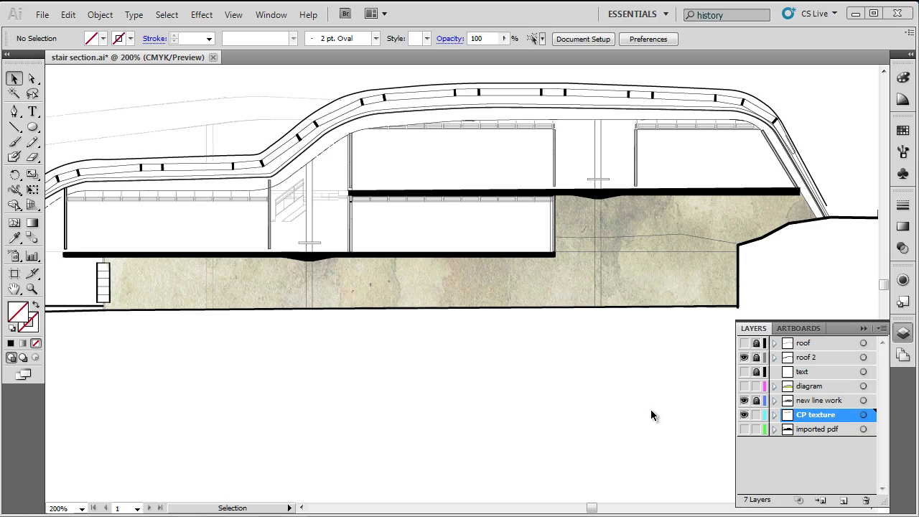
{"action": "left_click", "coordinate": [682, 309]}
{"action": "right_click", "coordinate": [686, 302]}
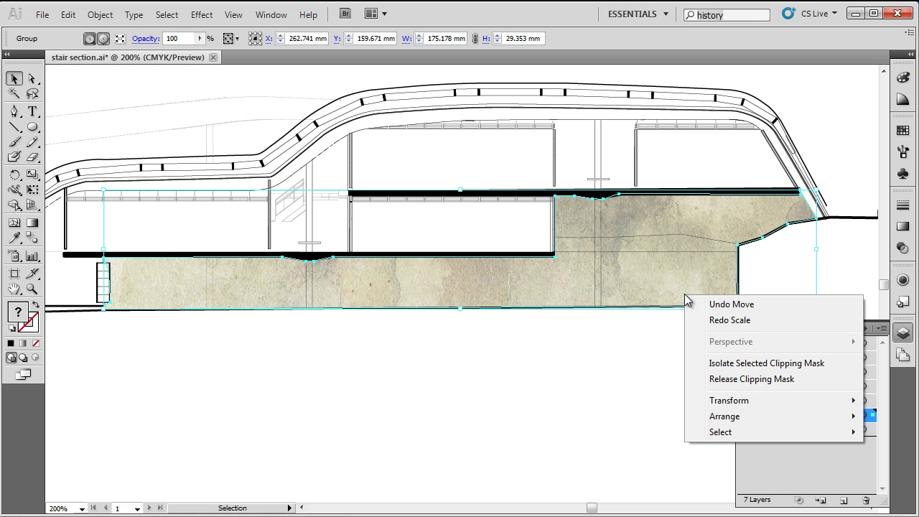
Isolate the clipping mask, nudge the paper image slightly within it, and exit back to the layer
{"action": "left_click", "coordinate": [719, 363]}
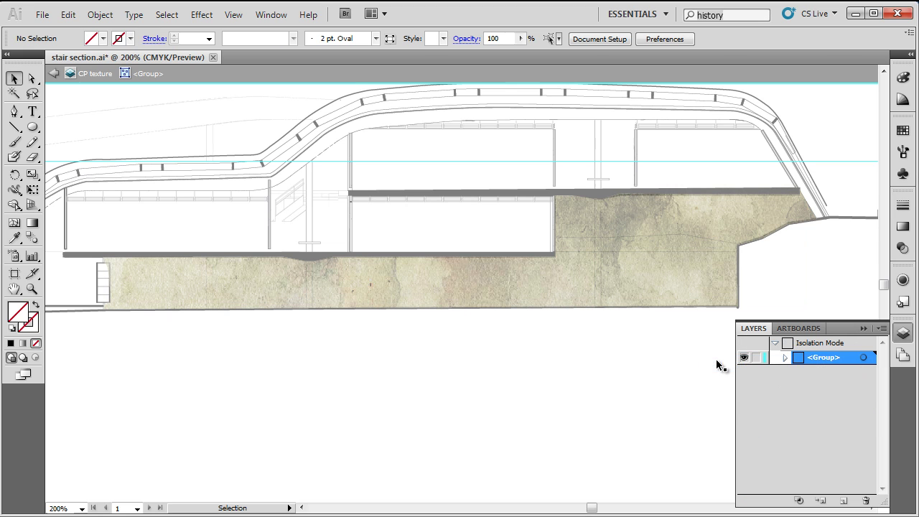
{"action": "left_click", "coordinate": [624, 290]}
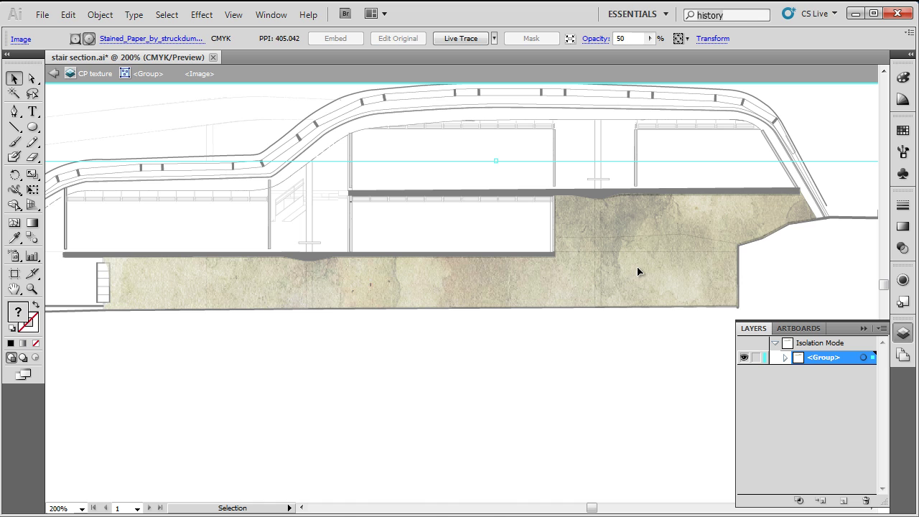
{"action": "double_click", "coordinate": [639, 273]}
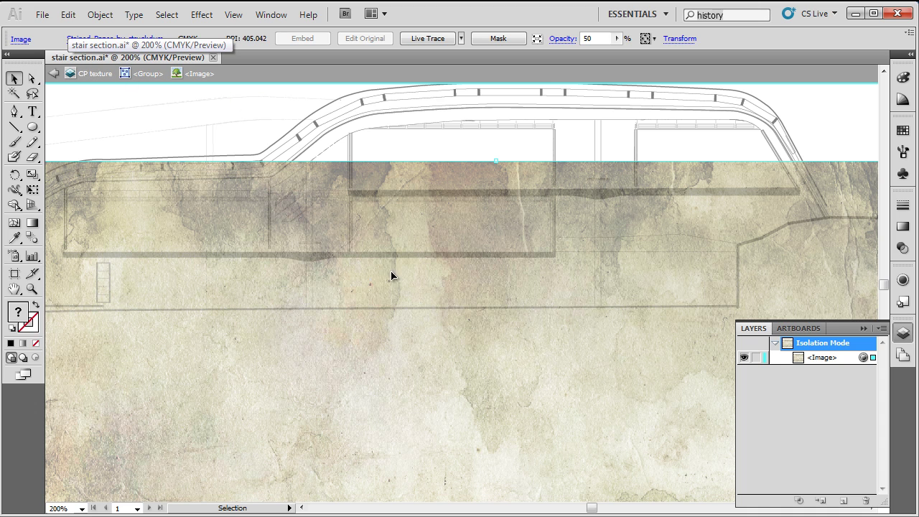
{"action": "left_click_drag", "start_coordinate": [486, 271], "coordinate": [474, 233]}
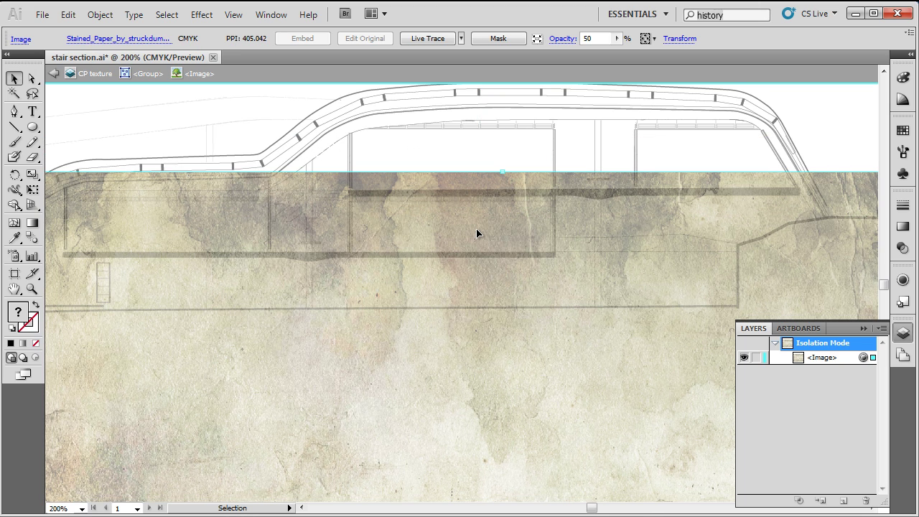
{"action": "left_click", "coordinate": [149, 75]}
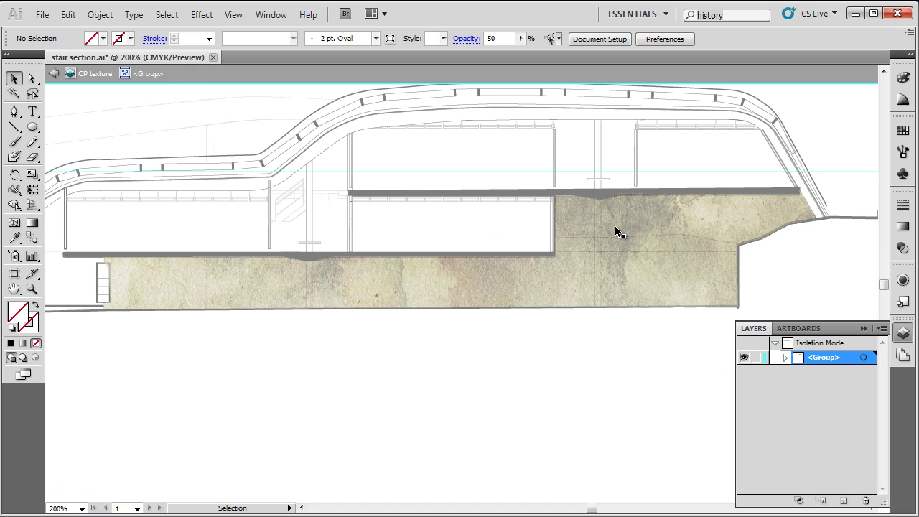
{"action": "left_click", "coordinate": [101, 74]}
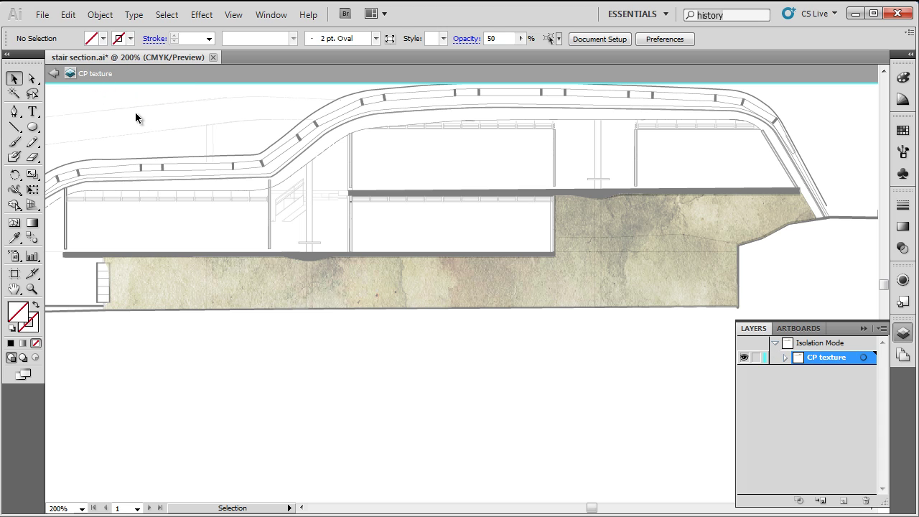
Exit isolation, release the texture group's clipping mask, then re-make it on the car park outline
{"action": "left_click", "coordinate": [61, 74]}
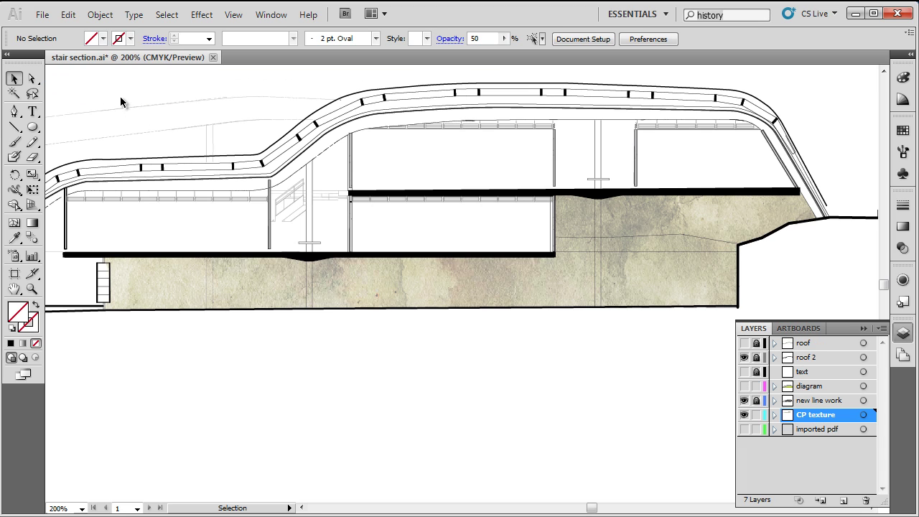
{"action": "left_click", "coordinate": [621, 222]}
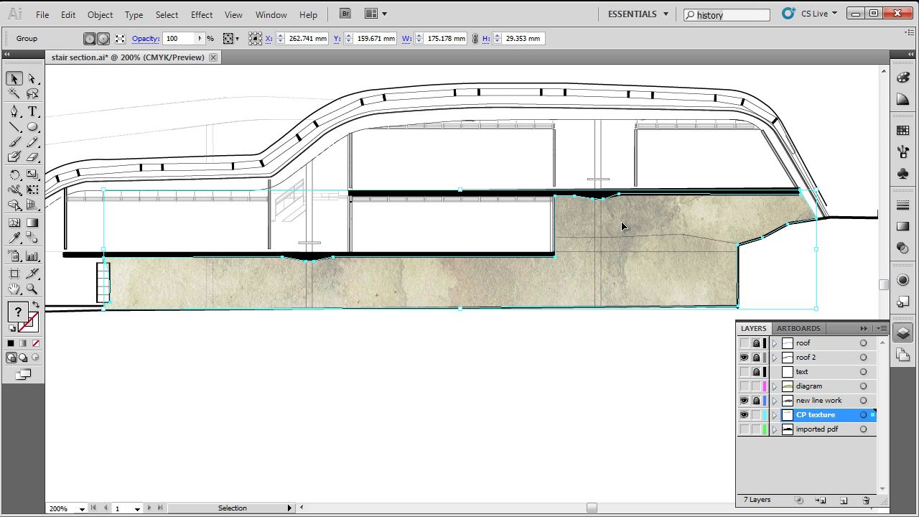
{"action": "right_click", "coordinate": [622, 226]}
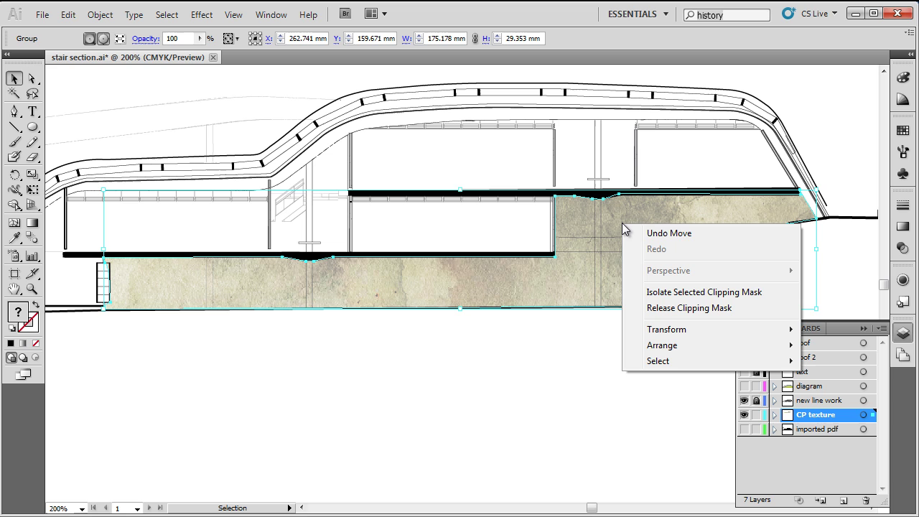
{"action": "left_click", "coordinate": [661, 308]}
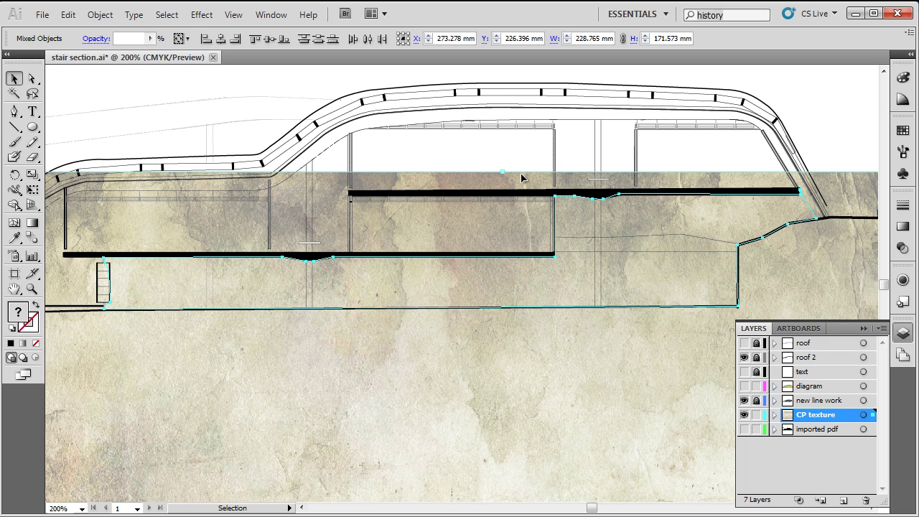
{"action": "right_click", "coordinate": [598, 228]}
{"action": "left_click", "coordinate": [606, 300]}
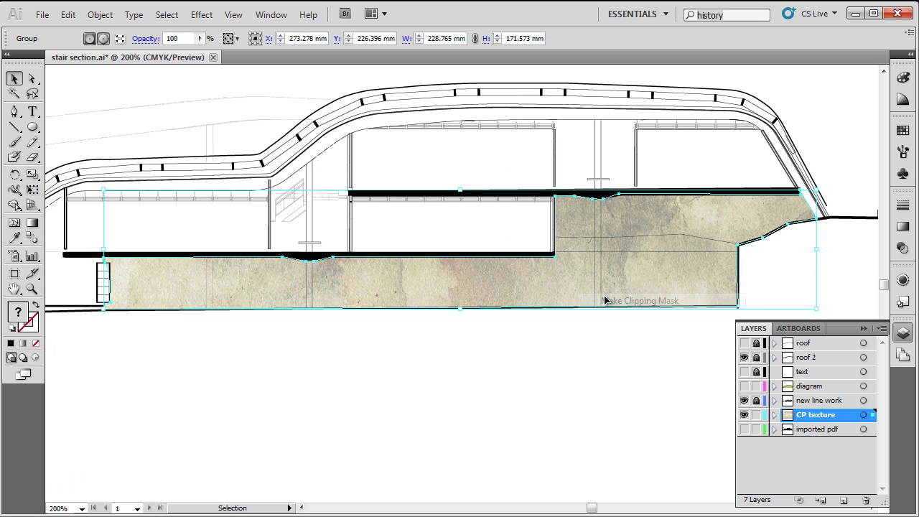
{"action": "left_click", "coordinate": [568, 171]}
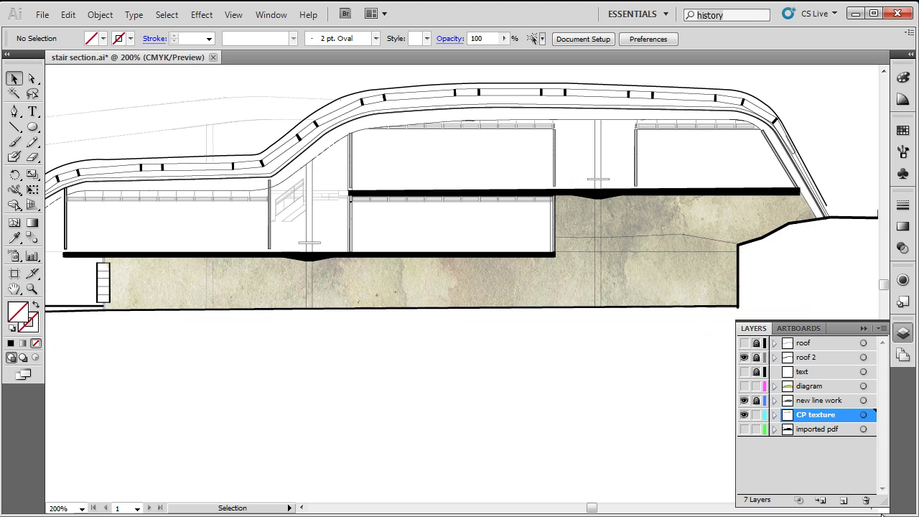